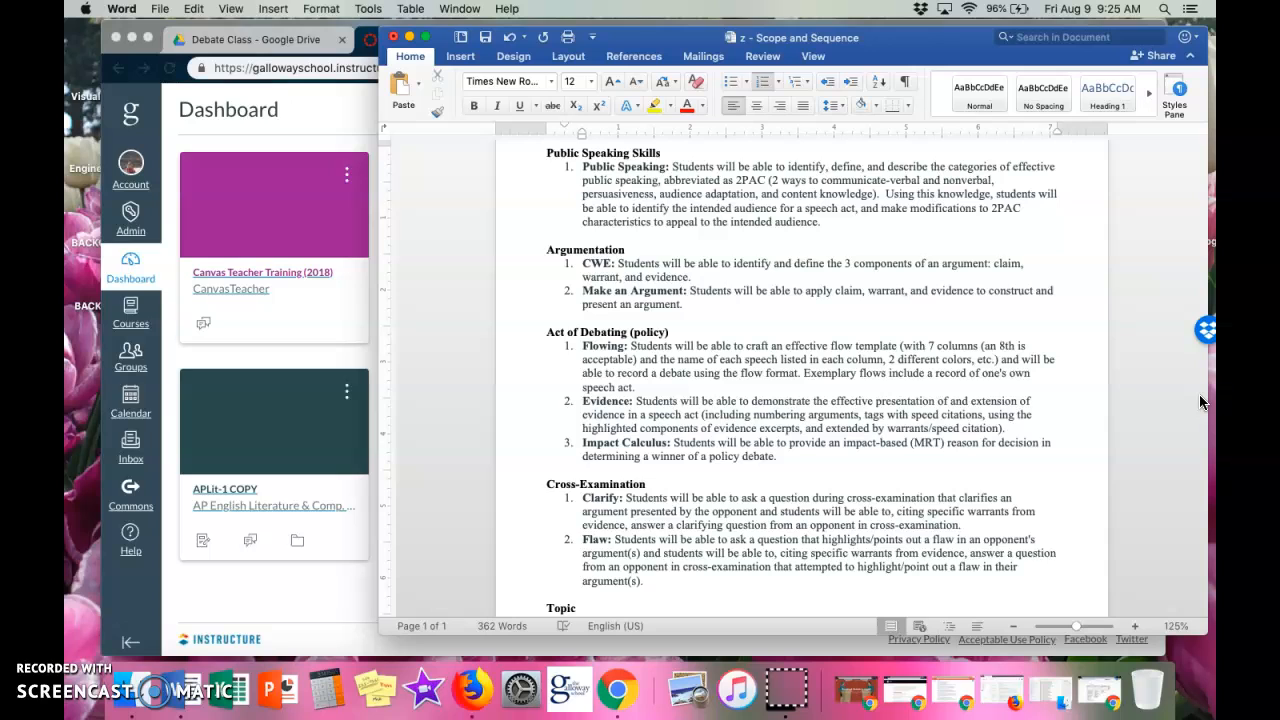
# Switch to Canvas in Chrome and open the Outcomes page of the Policy Debate: Arms Sales - 7 Block course.
pyautogui.click(321, 122)
pyautogui.click(438, 492)
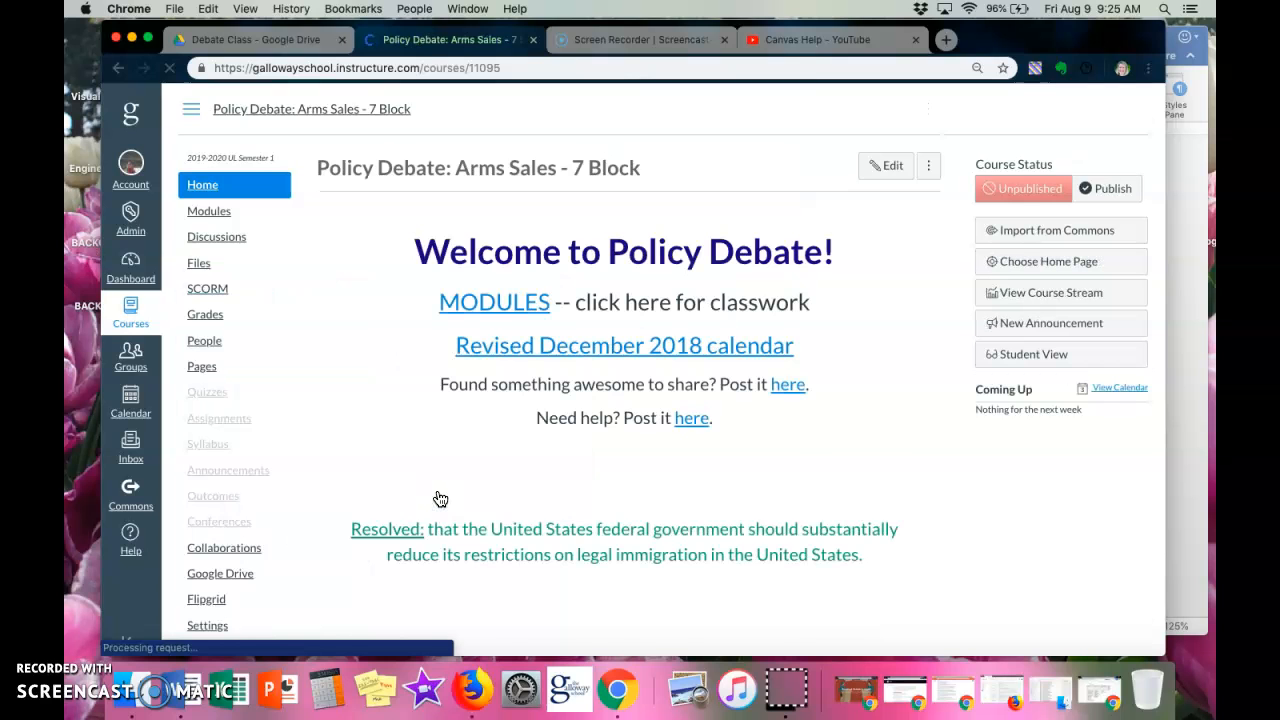
pyautogui.click(212, 470)
pyautogui.click(216, 507)
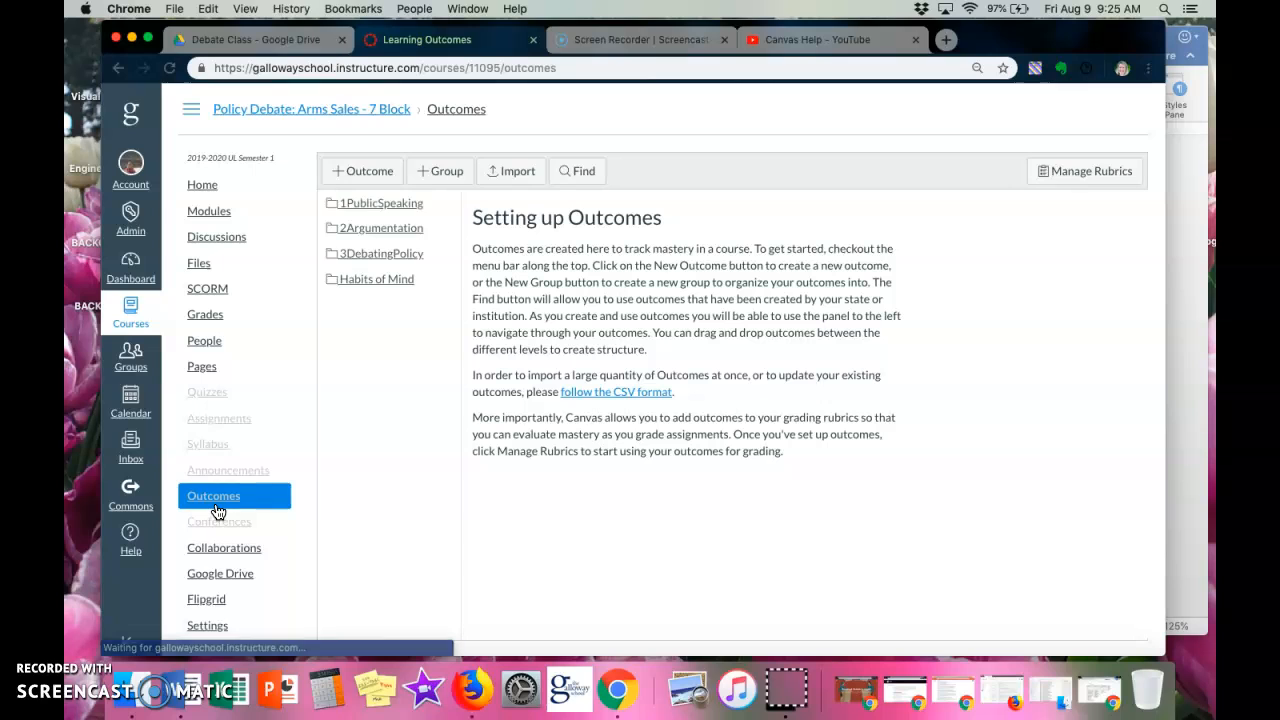
# Create and save a new outcome group named Debates.
pyautogui.click(364, 179)
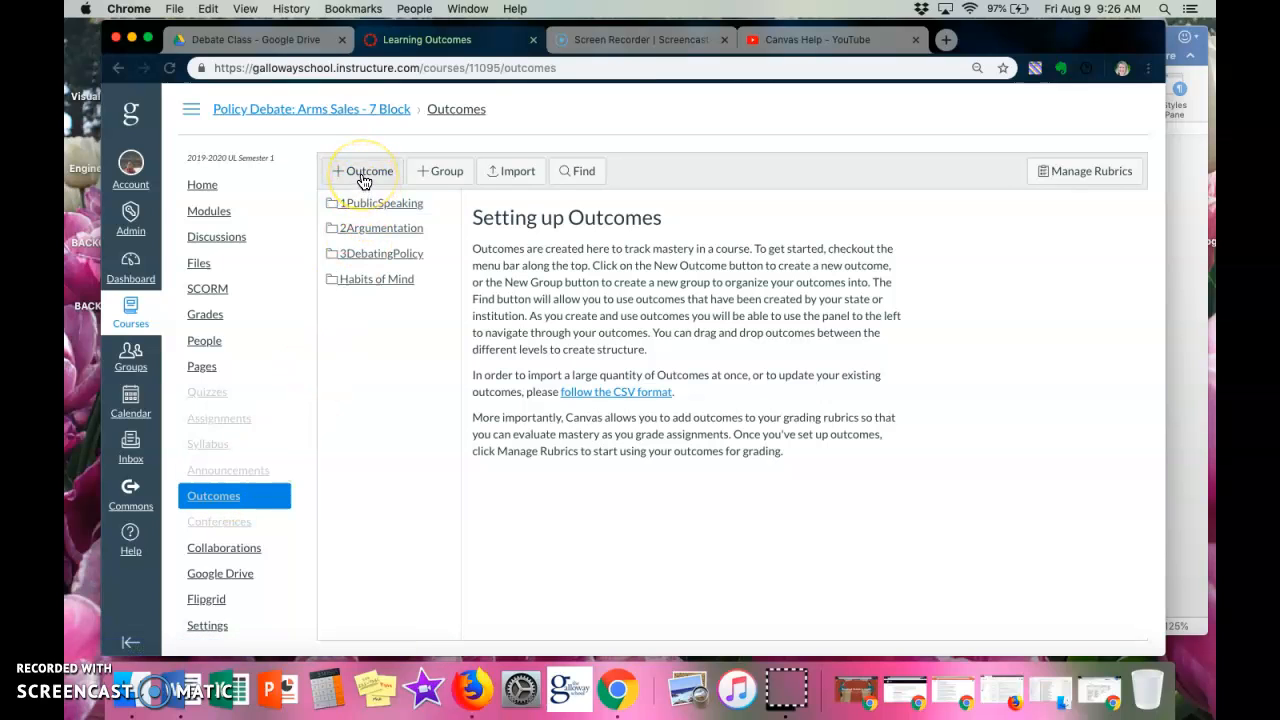
pyautogui.click(436, 174)
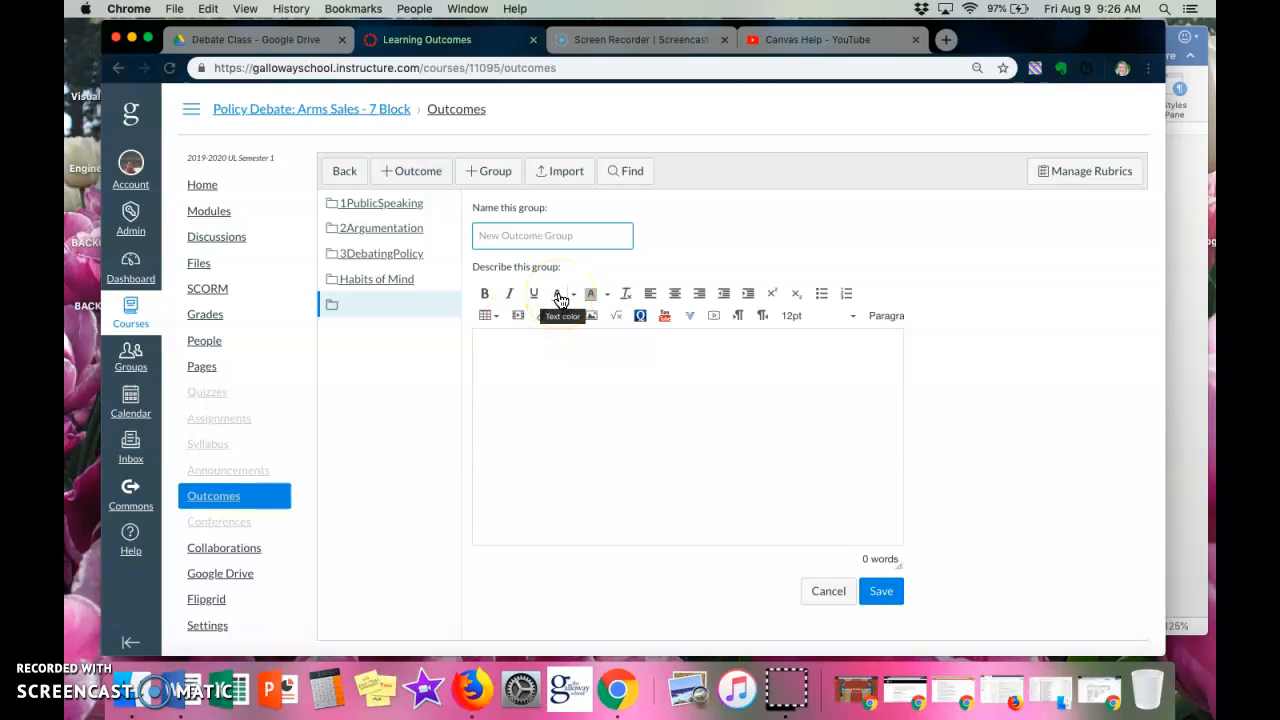
pyautogui.write('Debates')
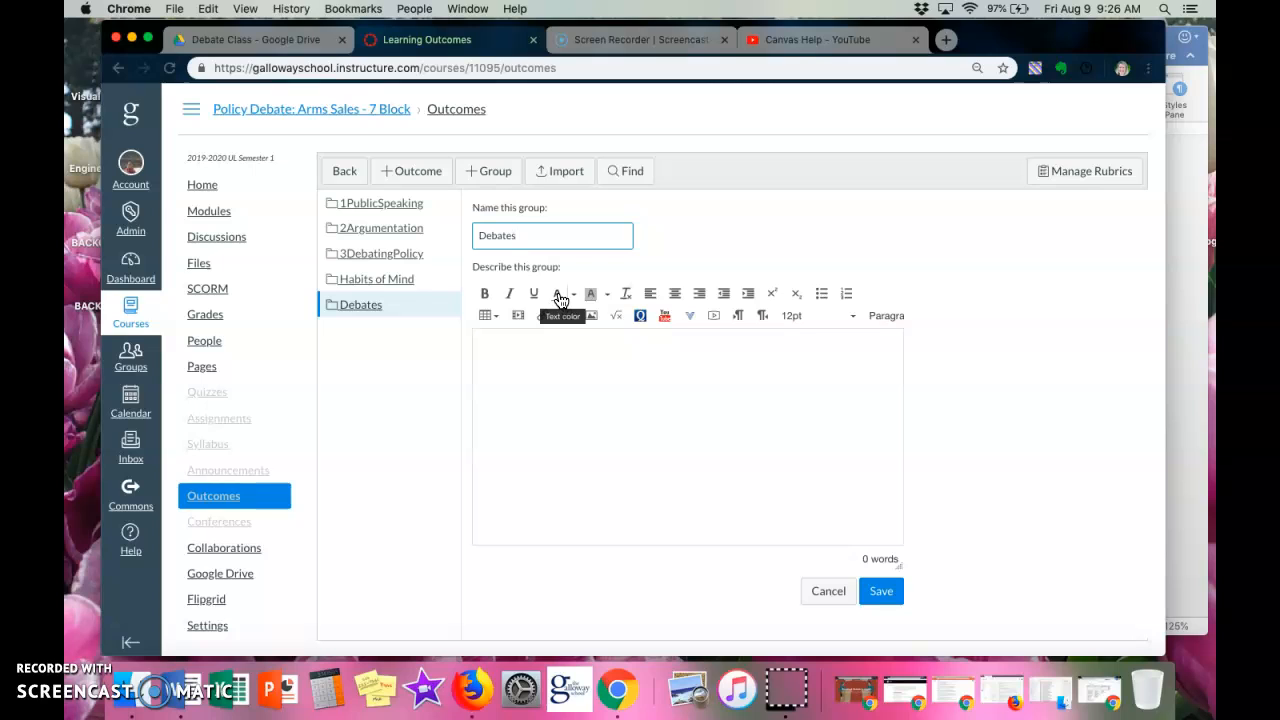
pyautogui.click(897, 596)
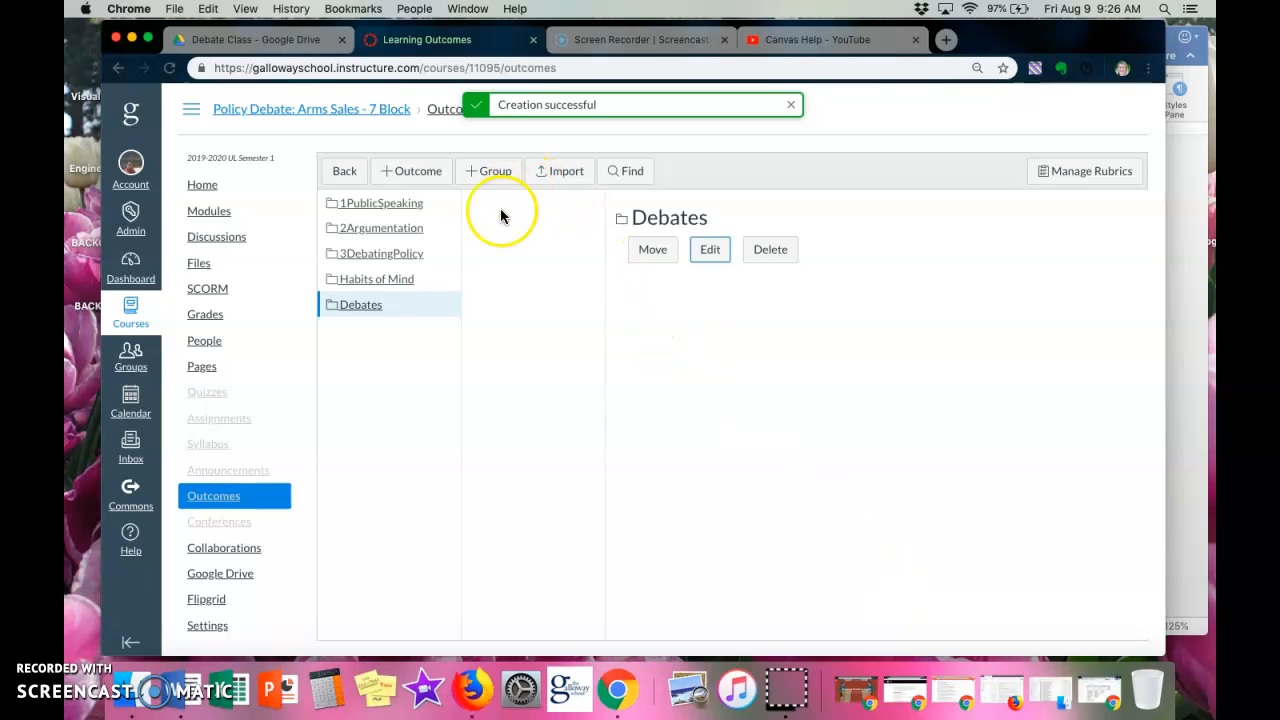
# Add a new outcome to the Debates group and name it Flowing, after the first Act of Debating item in the Word document.
pyautogui.click(420, 177)
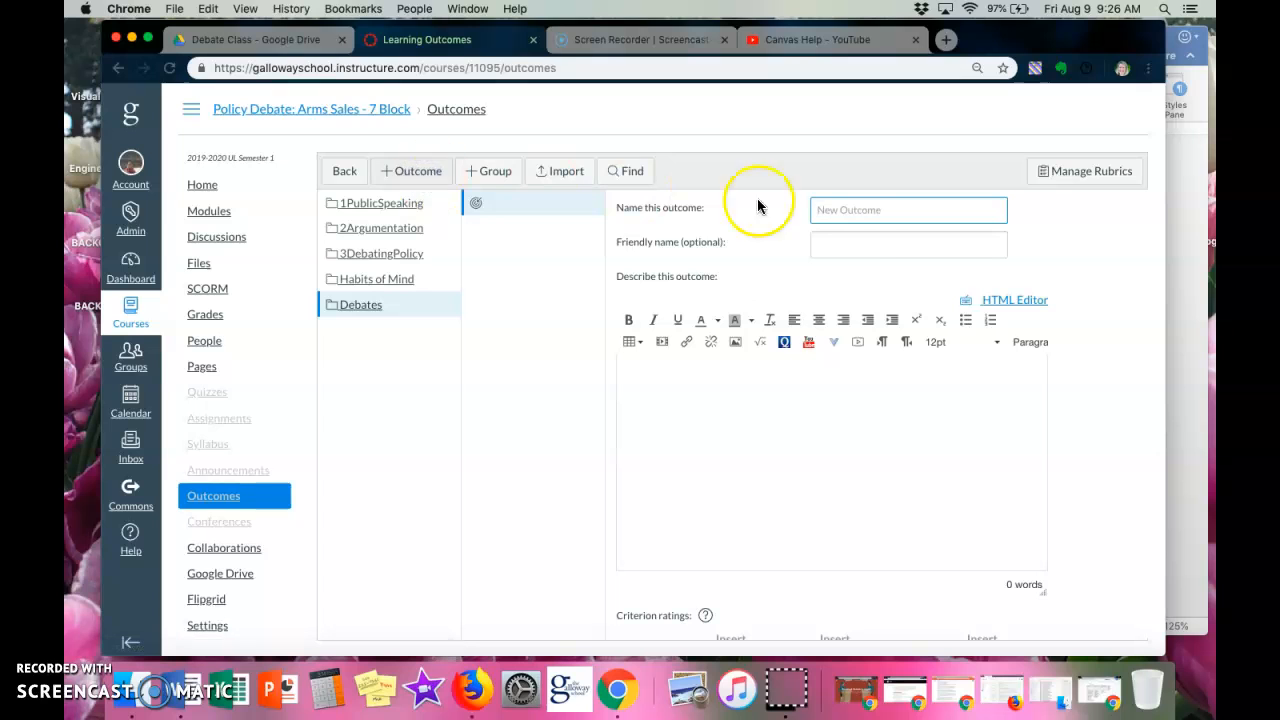
pyautogui.click(1192, 294)
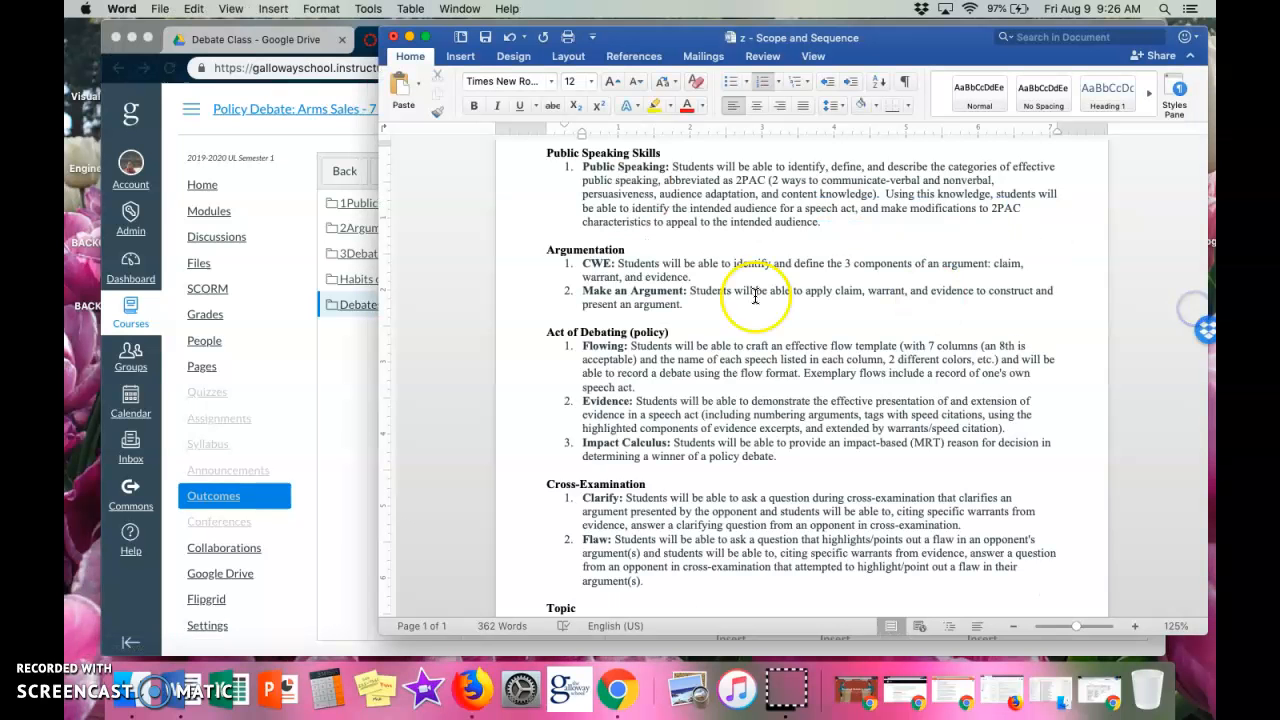
pyautogui.click(606, 347)
pyautogui.doubleClick(606, 347)
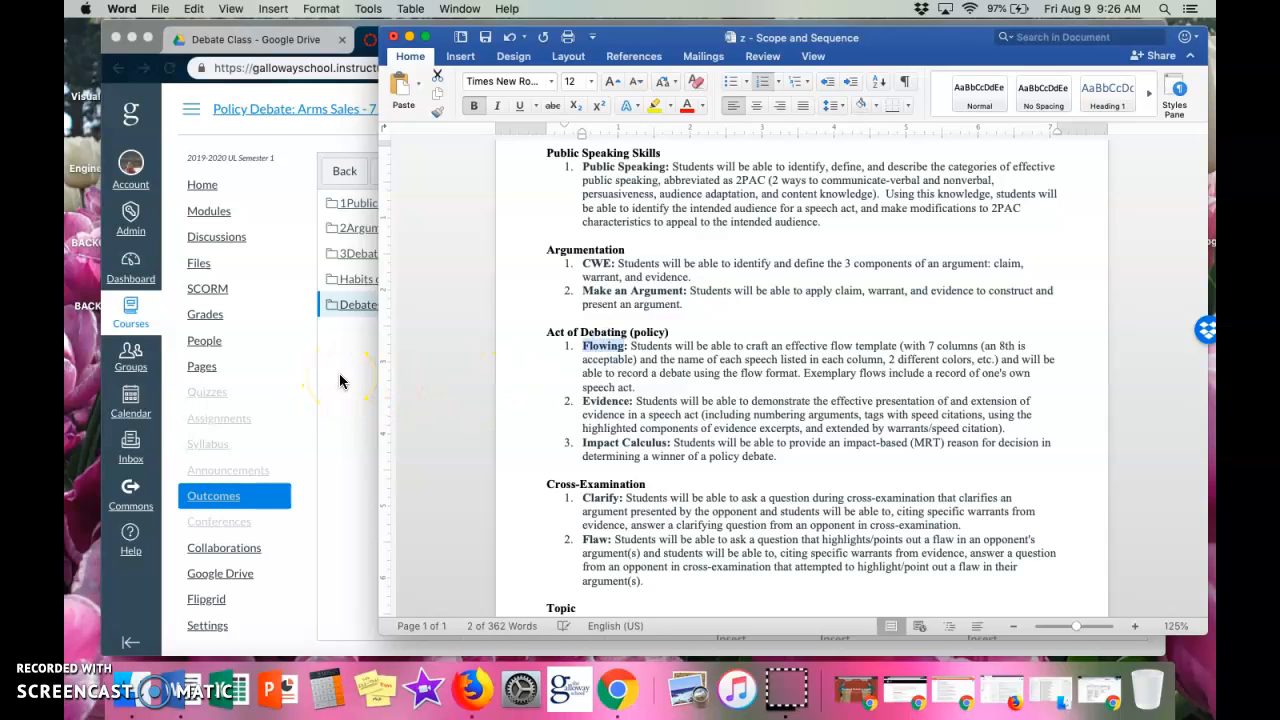
pyautogui.click(340, 381)
pyautogui.write('Flowing')
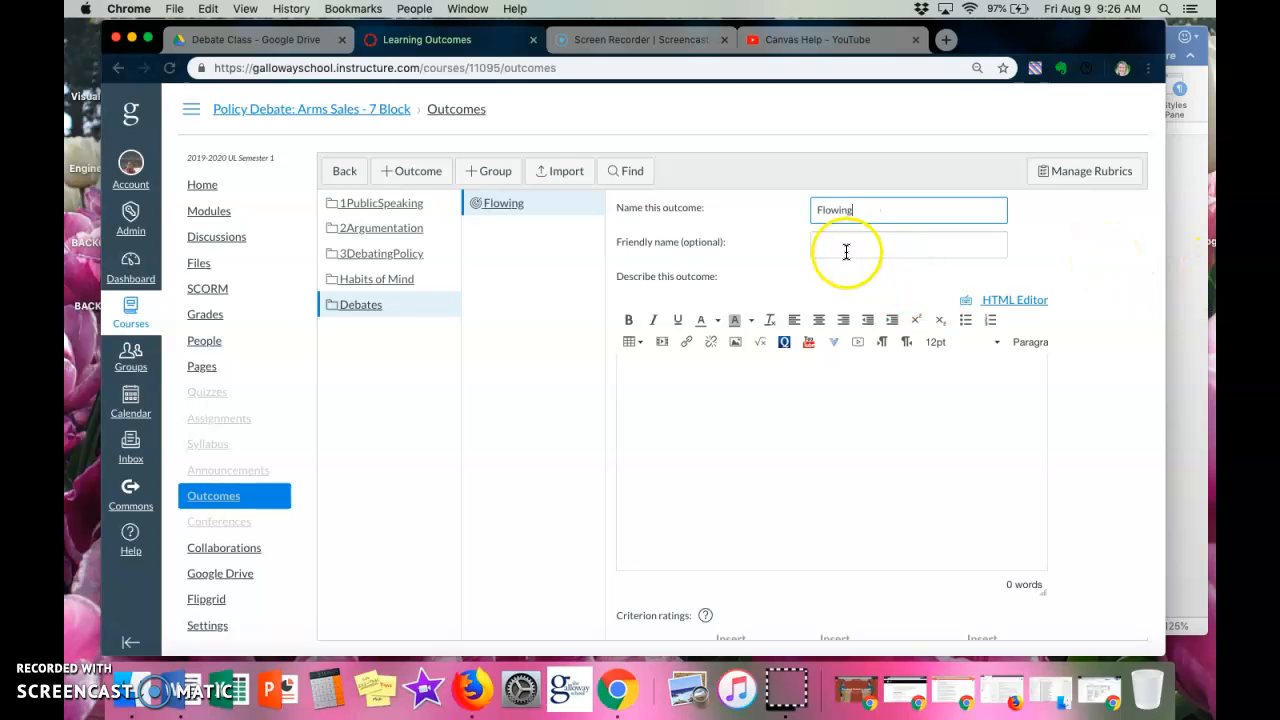
# Copy the Flowing description from the Scope and Sequence document in Word into the outcome's description in Canvas.
pyautogui.click(789, 408)
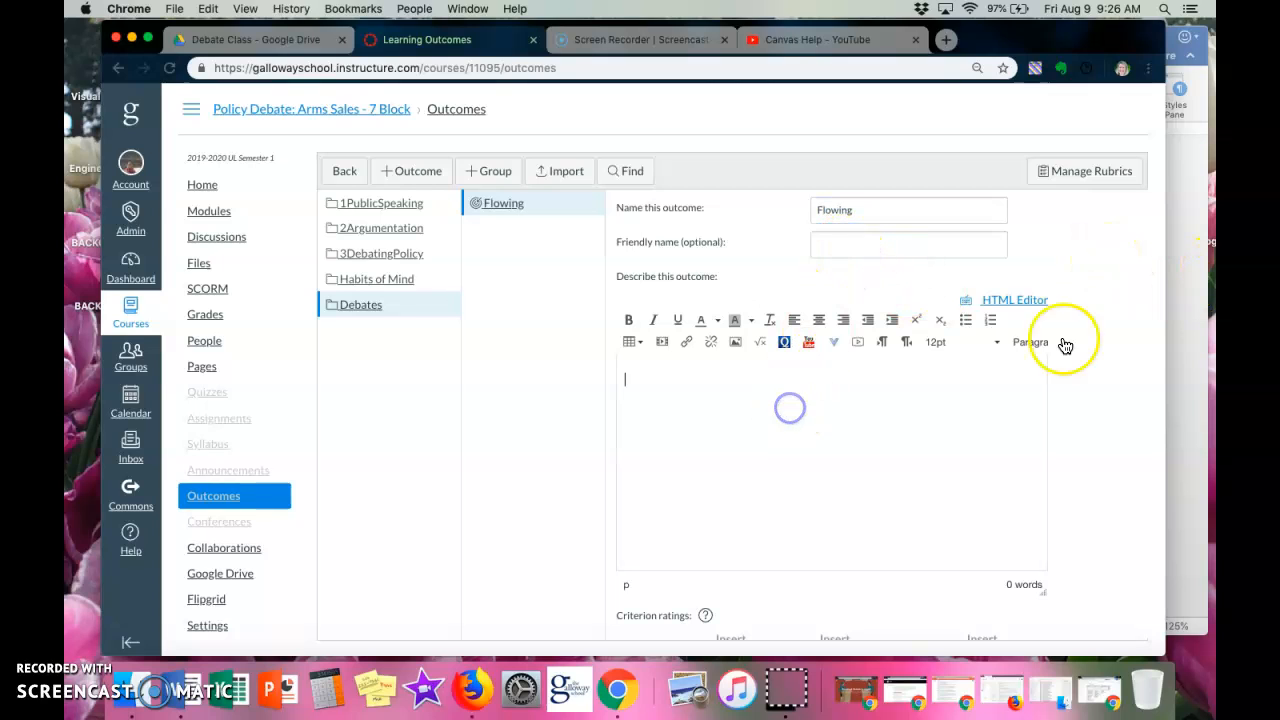
pyautogui.click(1185, 345)
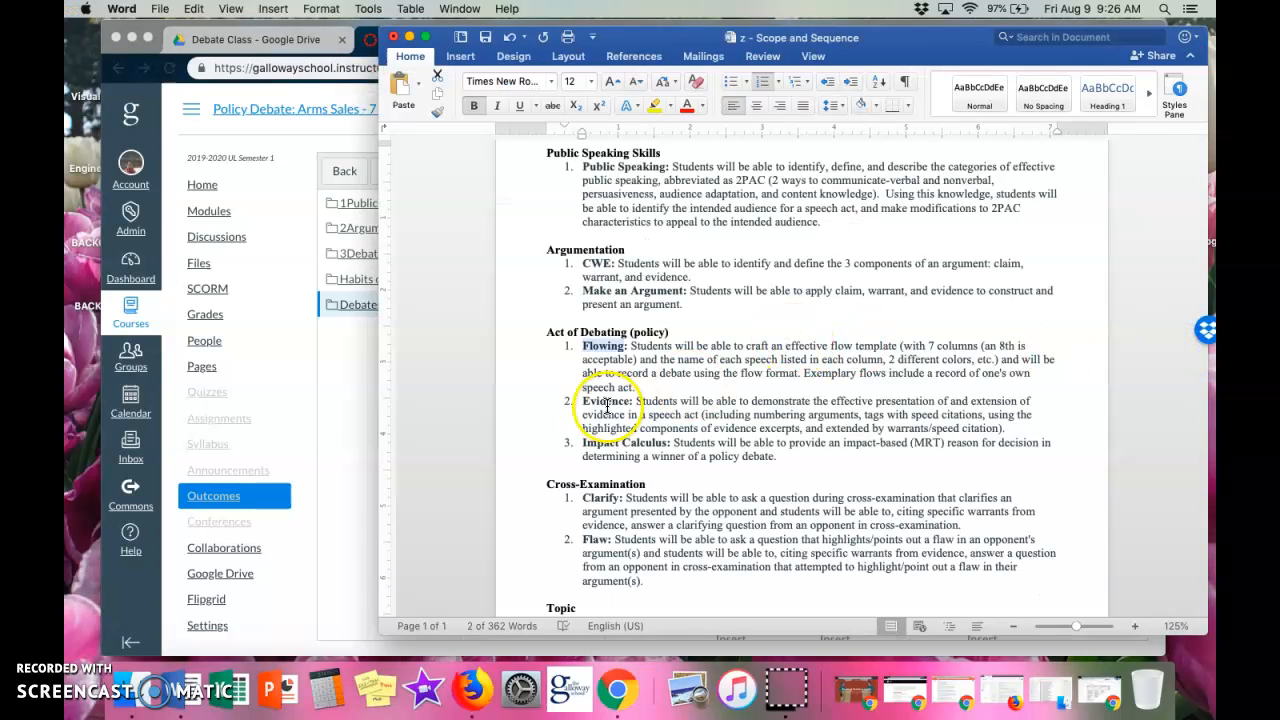
pyautogui.moveTo(636, 388); pyautogui.dragTo(630, 346)
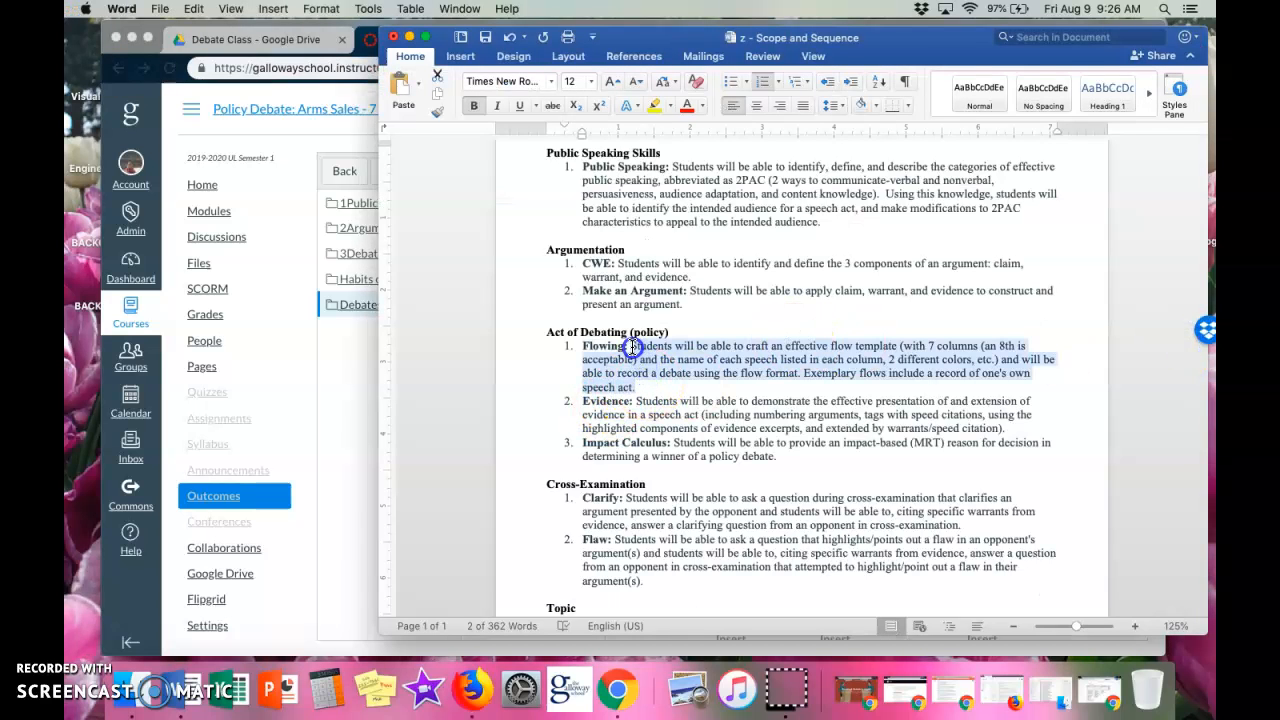
pyautogui.press('super+c')
pyautogui.click(349, 345)
pyautogui.click(741, 477)
pyautogui.press('super+v')
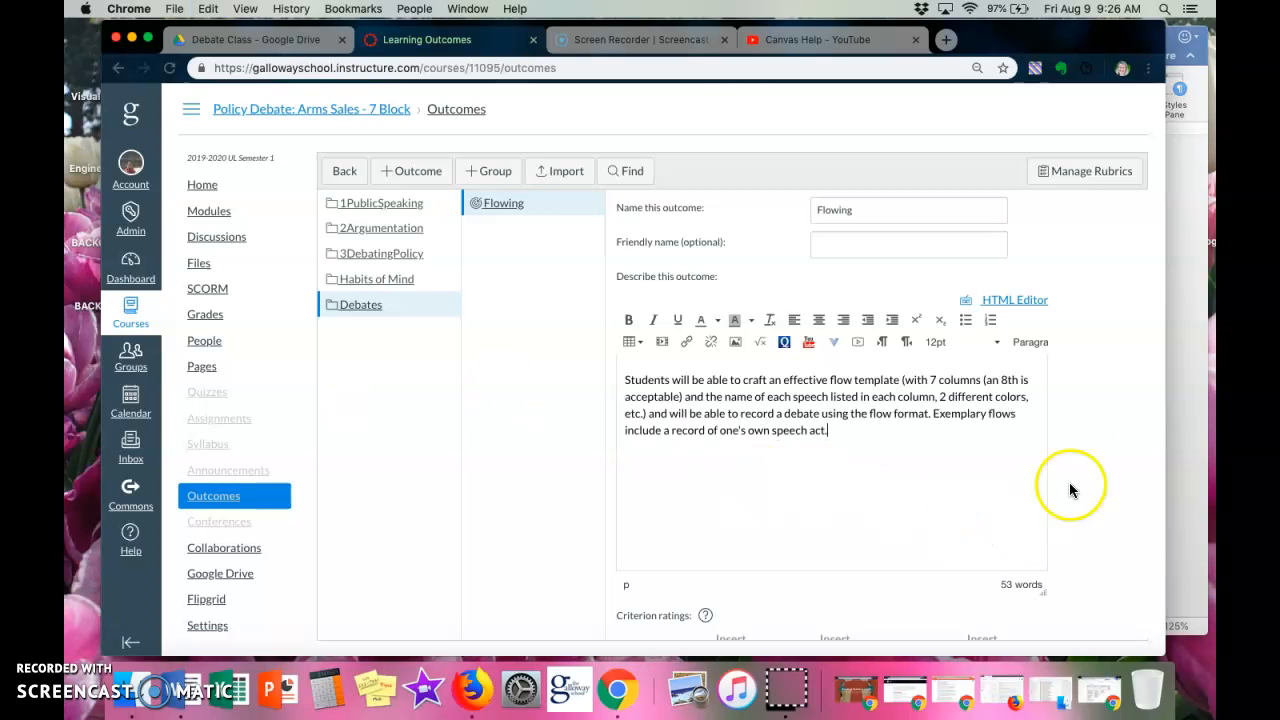
# Set the highest criterion rating to Exceeds Expectations, worth 3 points.
pyautogui.scroll(-5, 1106, 488)
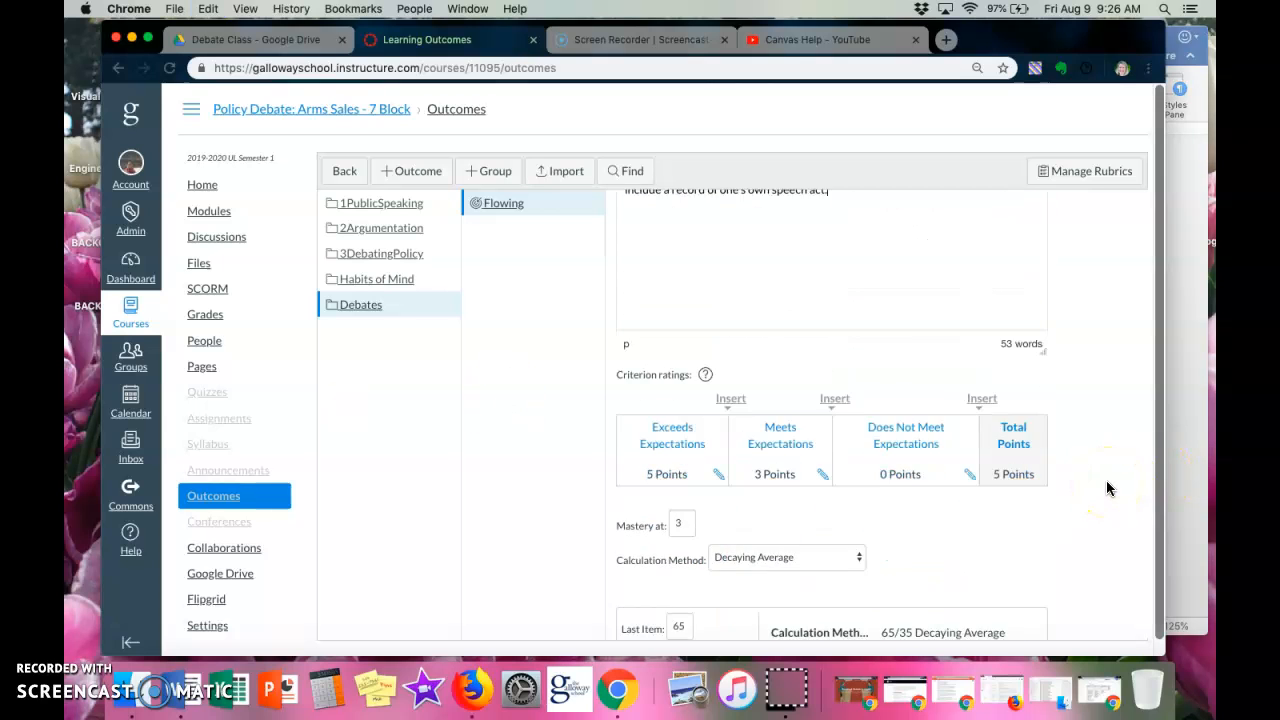
pyautogui.scroll(-1, 1106, 481)
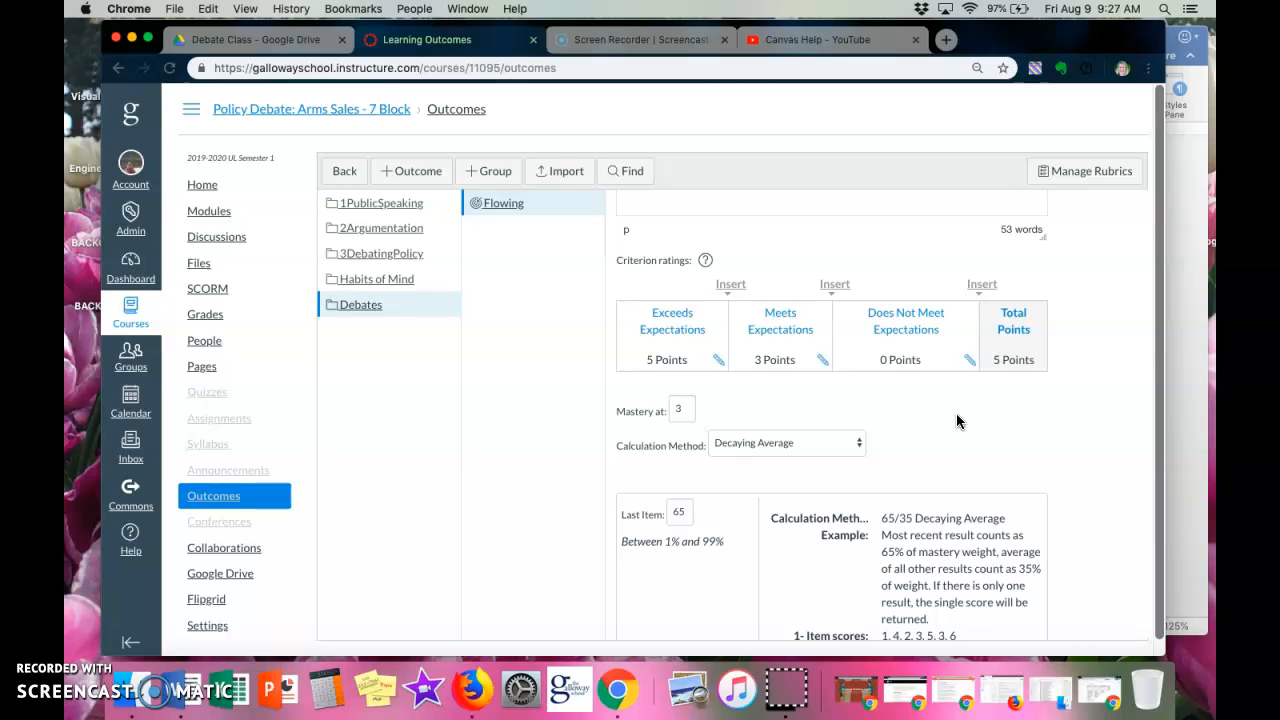
pyautogui.click(719, 362)
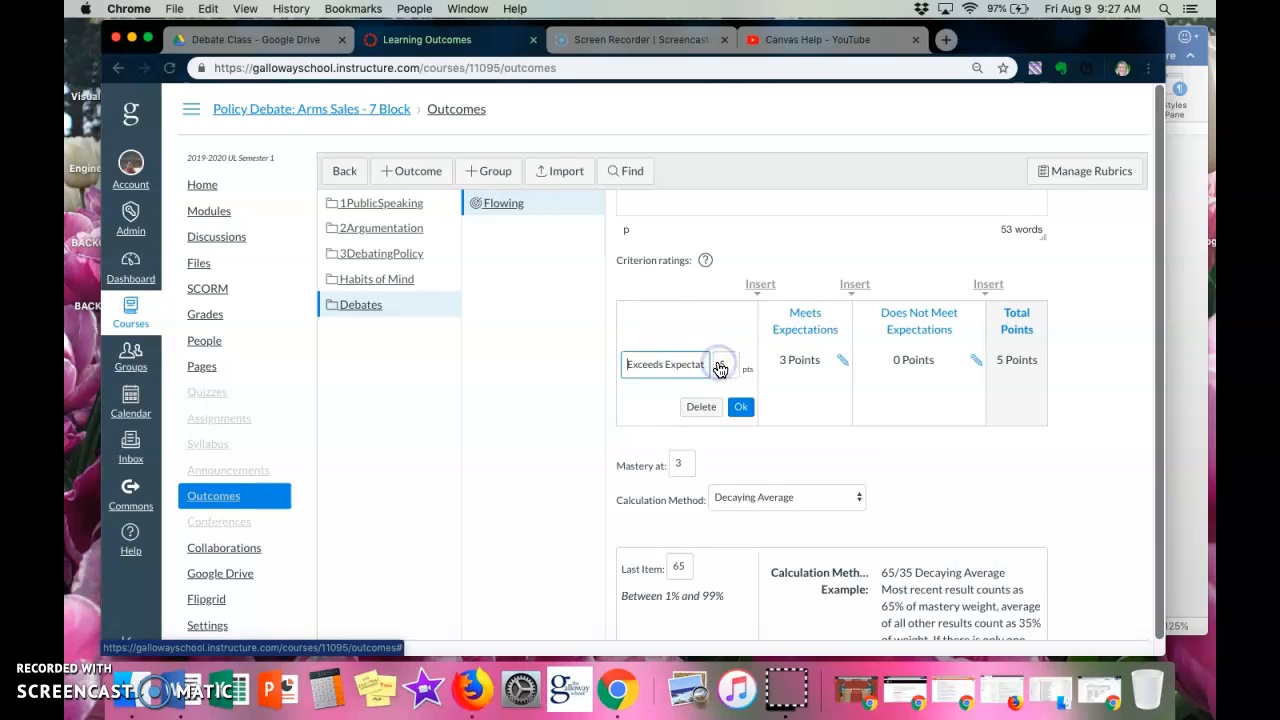
pyautogui.tripleClick(663, 366)
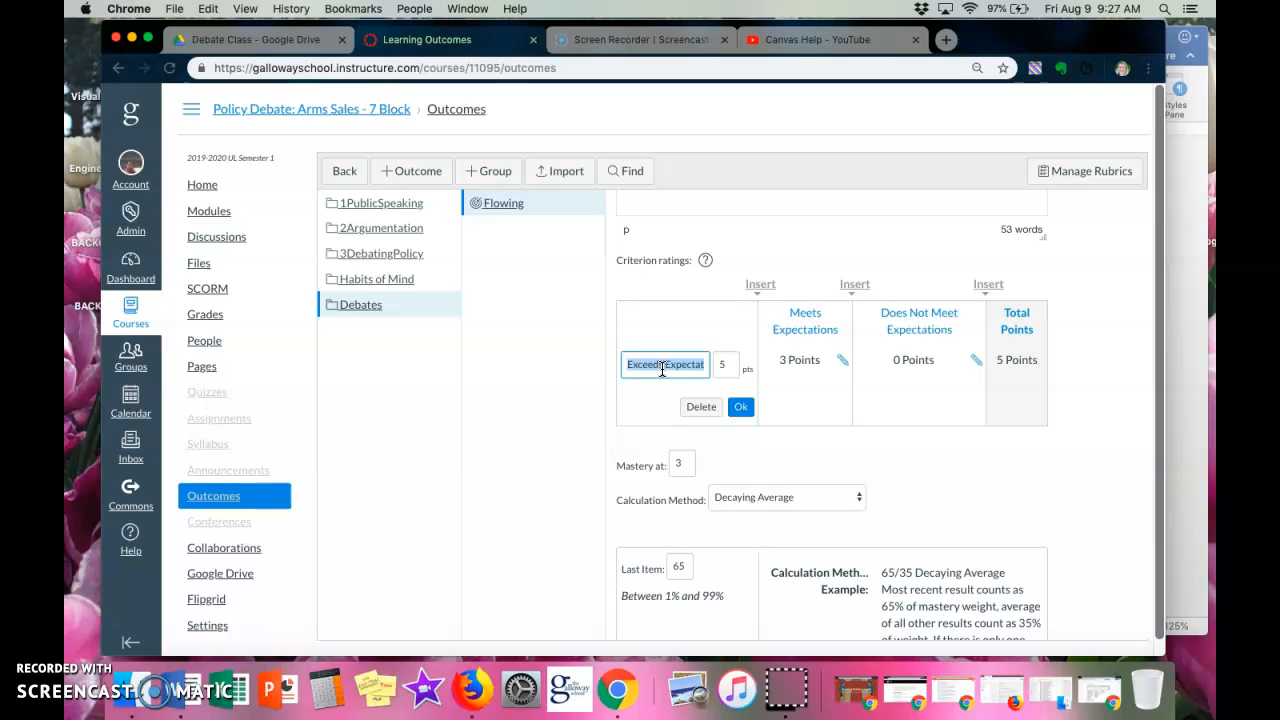
pyautogui.write('A')
pyautogui.write('xceeds')
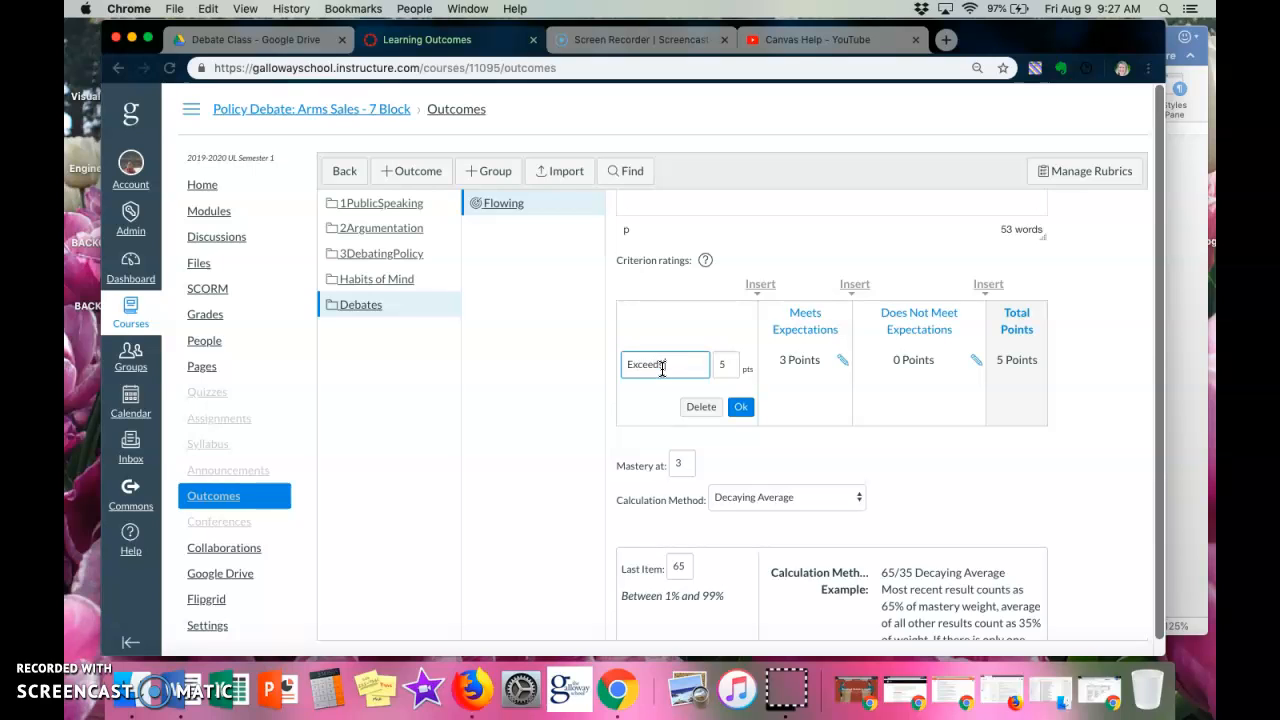
pyautogui.write(' Expectations')
pyautogui.press('Tab')
pyautogui.click(740, 407)
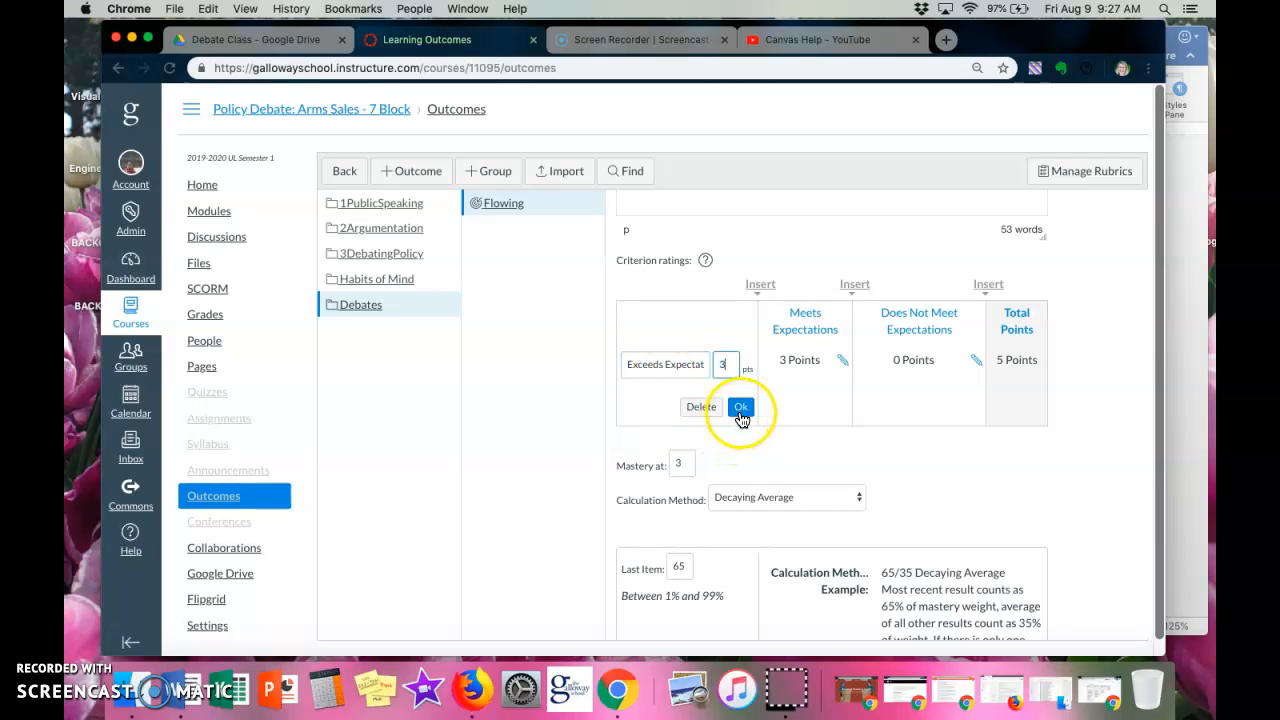
# Set the Meets Expectations rating to 2 points.
pyautogui.click(822, 361)
pyautogui.doubleClick(822, 364)
pyautogui.write('2')
pyautogui.click(841, 408)
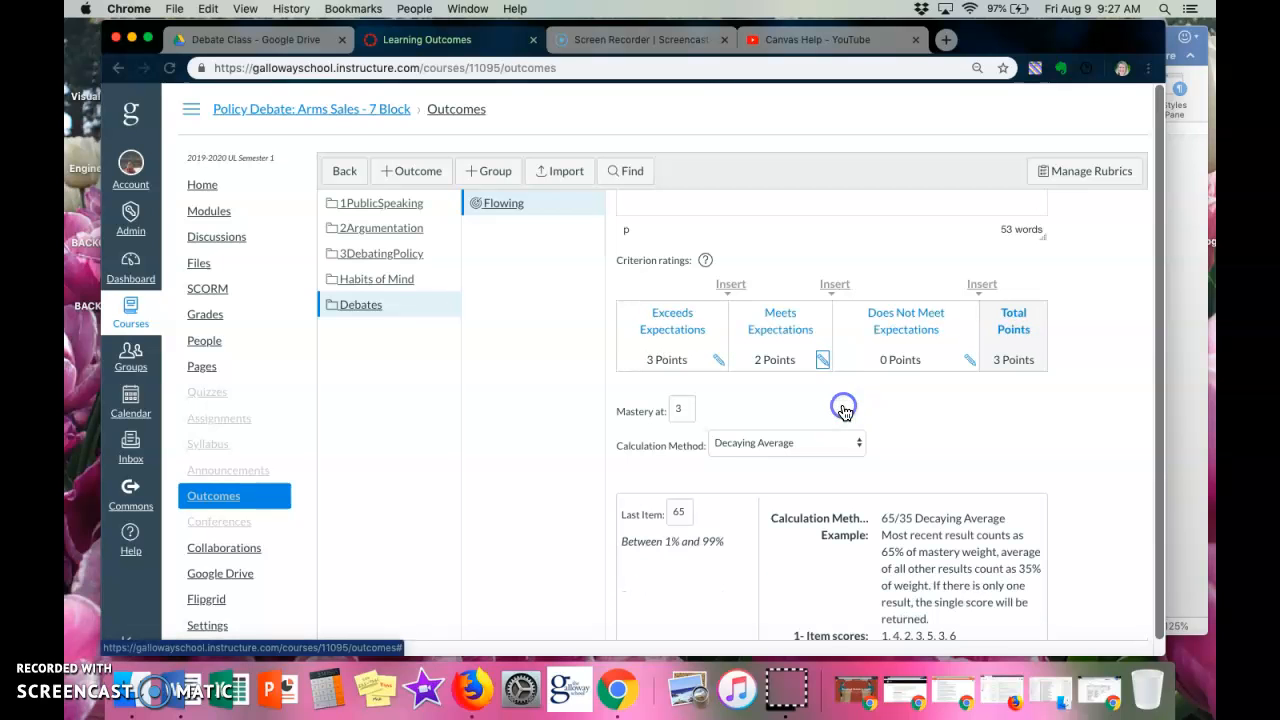
# Rename the Does Not Meet Expectations rating to Approaching Expectations and set it to 1 point.
pyautogui.click(976, 359)
pyautogui.moveTo(918, 365); pyautogui.dragTo(800, 366)
pyautogui.write('Approaching')
pyautogui.press('Tab')
pyautogui.write('1')
pyautogui.click(963, 406)
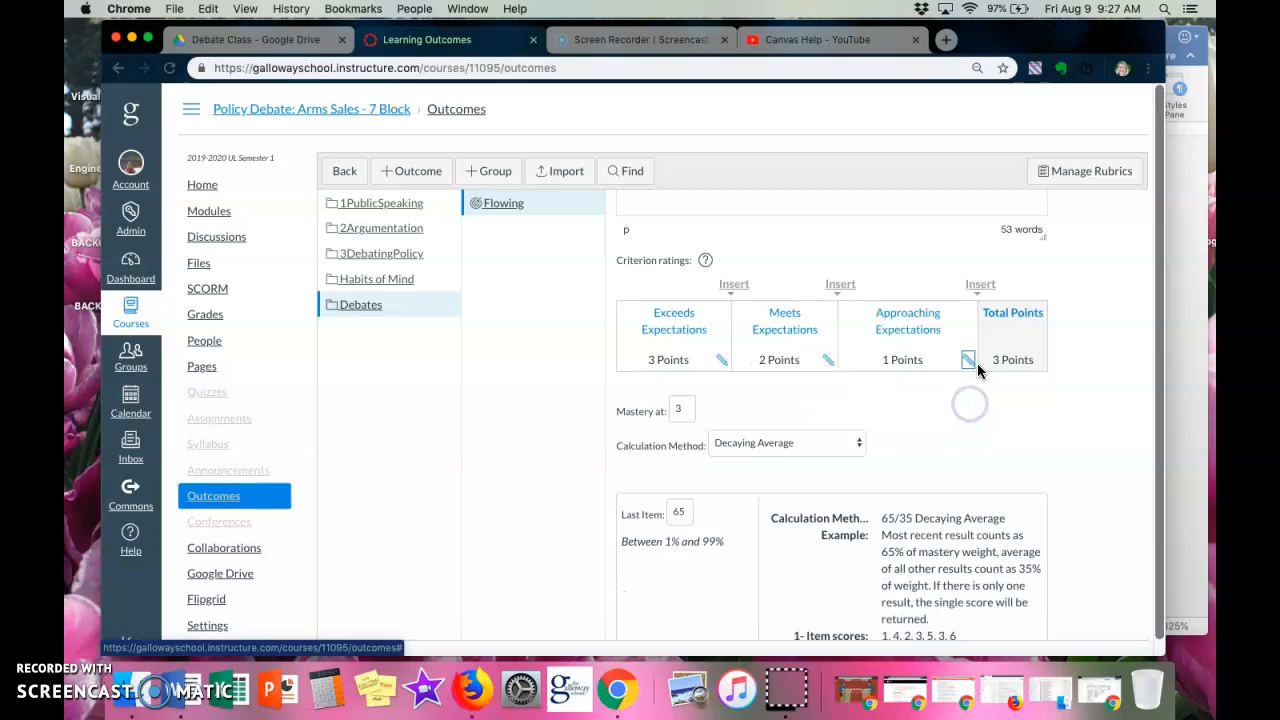
# Insert a rating named Area of Conerns, worth 0 points, after Approaching Expectations.
pyautogui.click(987, 290)
pyautogui.click(931, 352)
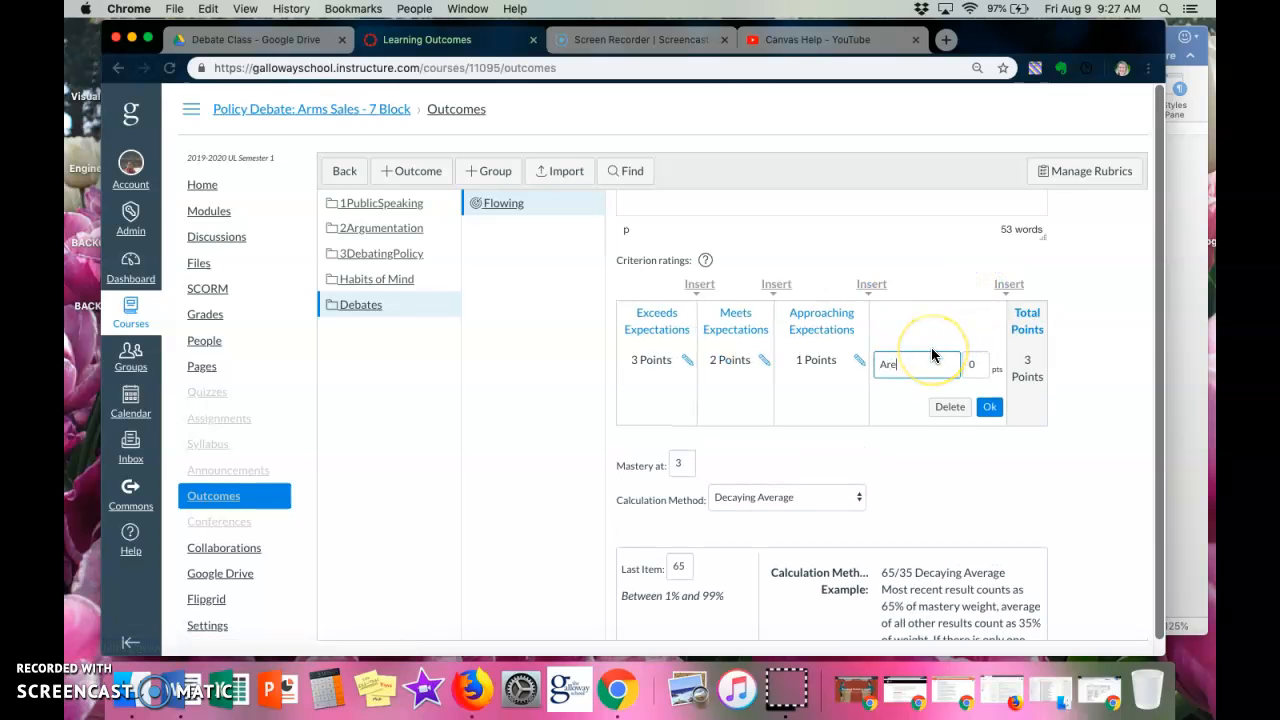
pyautogui.write('Area of Conerns')
pyautogui.click(989, 409)
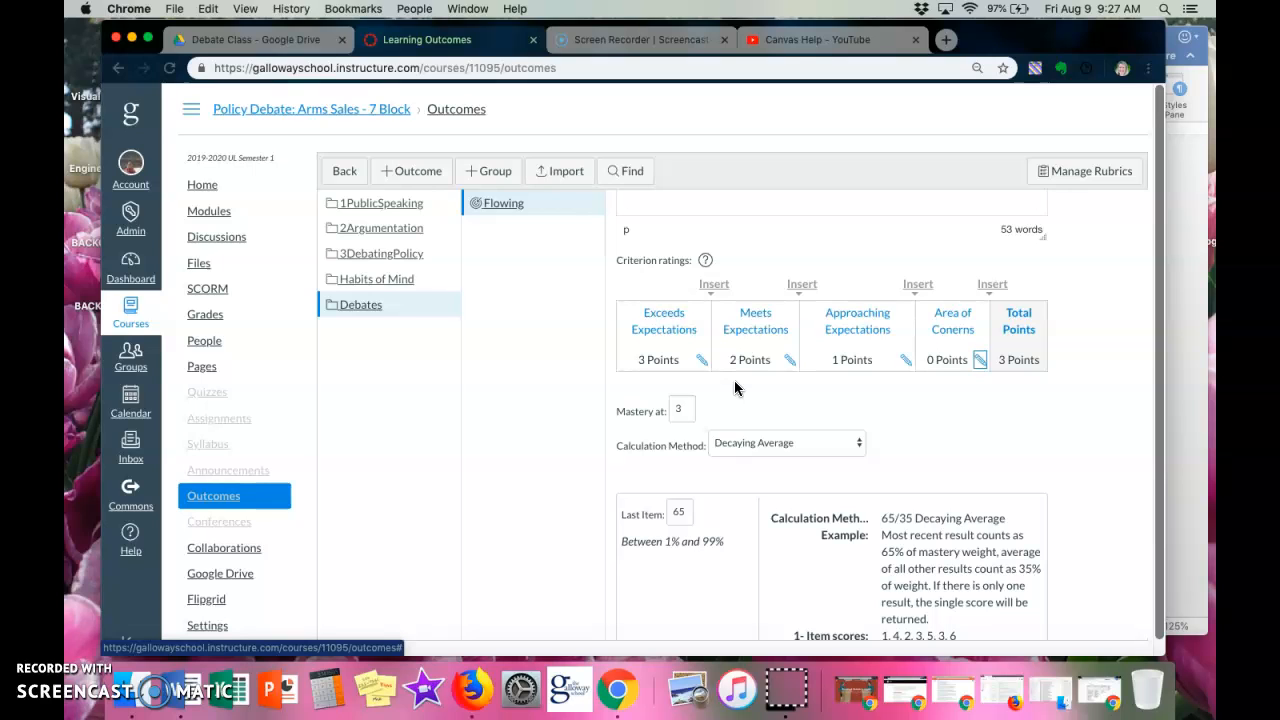
# Set the outcome's mastery threshold to 2 points.
pyautogui.click(673, 406)
pyautogui.press('BackSpace')
pyautogui.write('2')
pyautogui.click(755, 408)
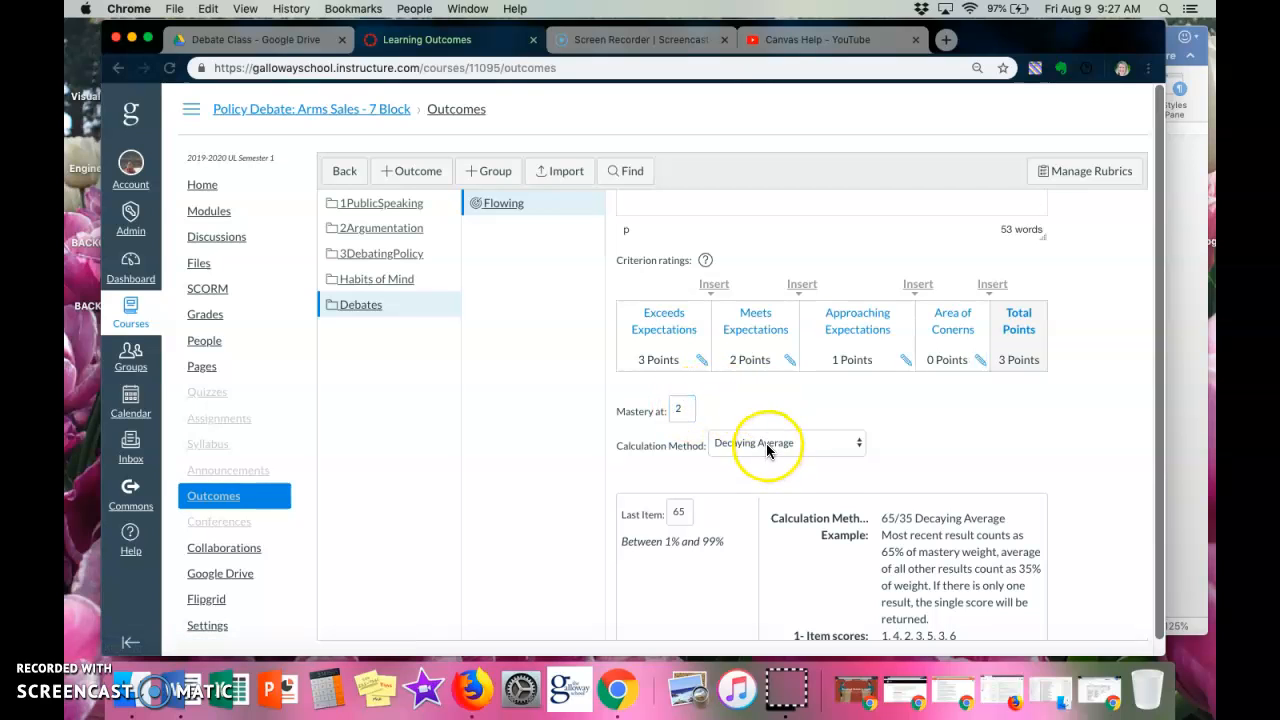
# Set the calculation method to Most Recent Score and save the Flowing outcome.
pyautogui.click(767, 446)
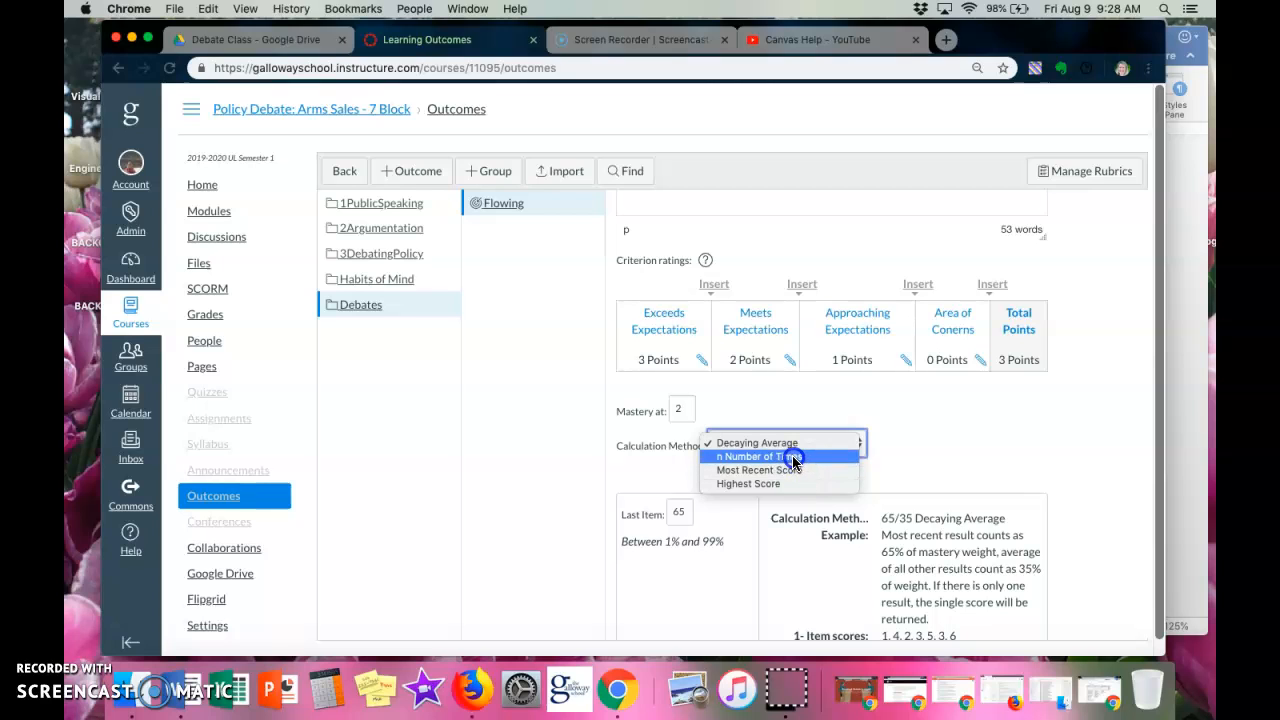
pyautogui.click(792, 472)
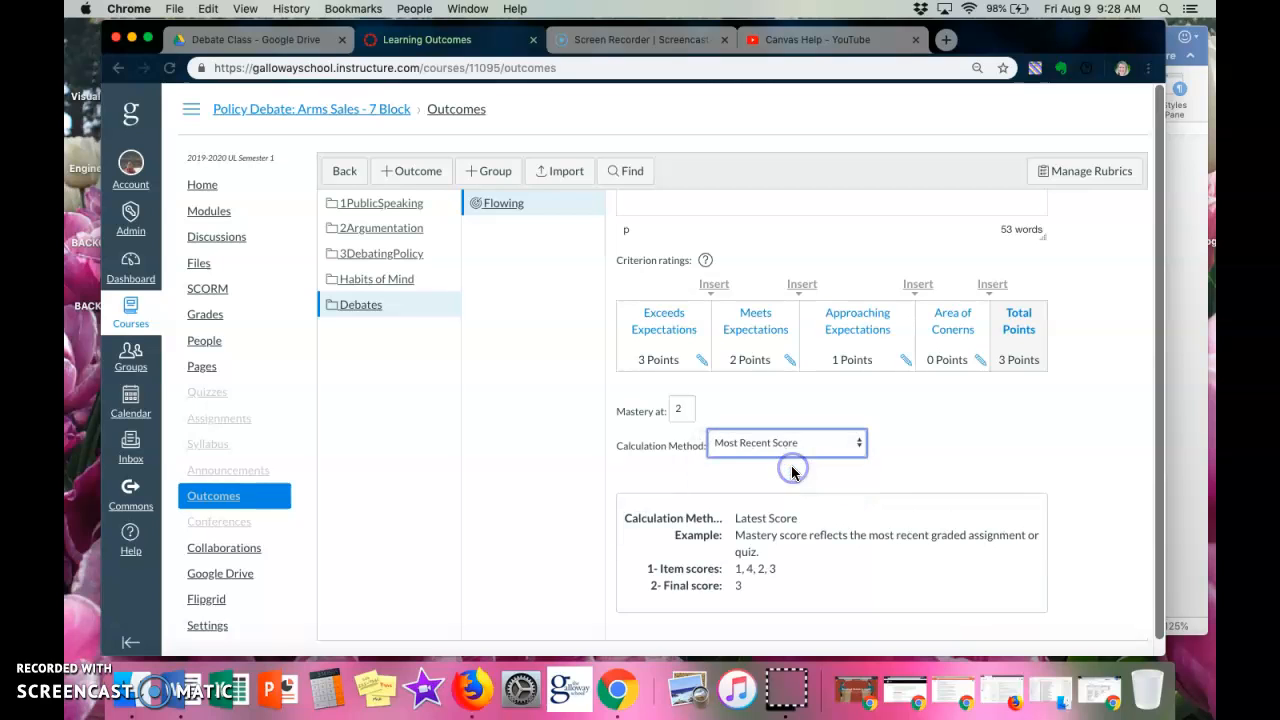
pyautogui.click(730, 490)
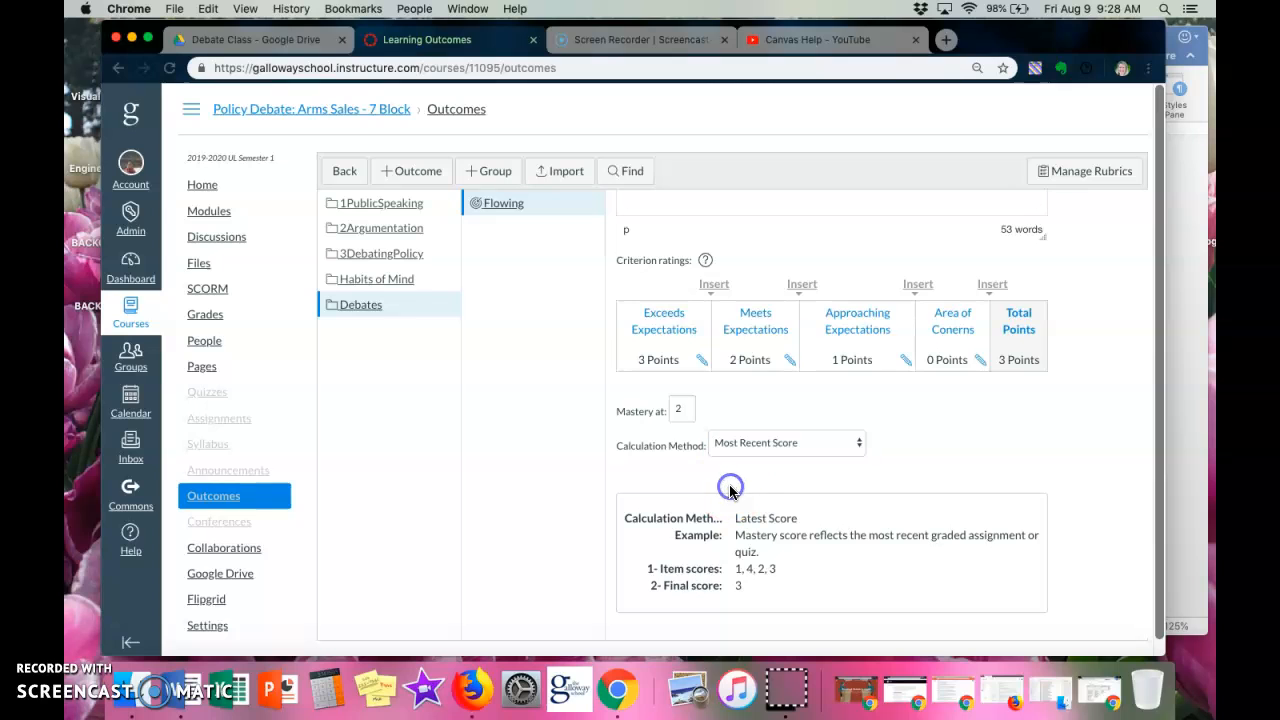
pyautogui.scroll(-1, 730, 488)
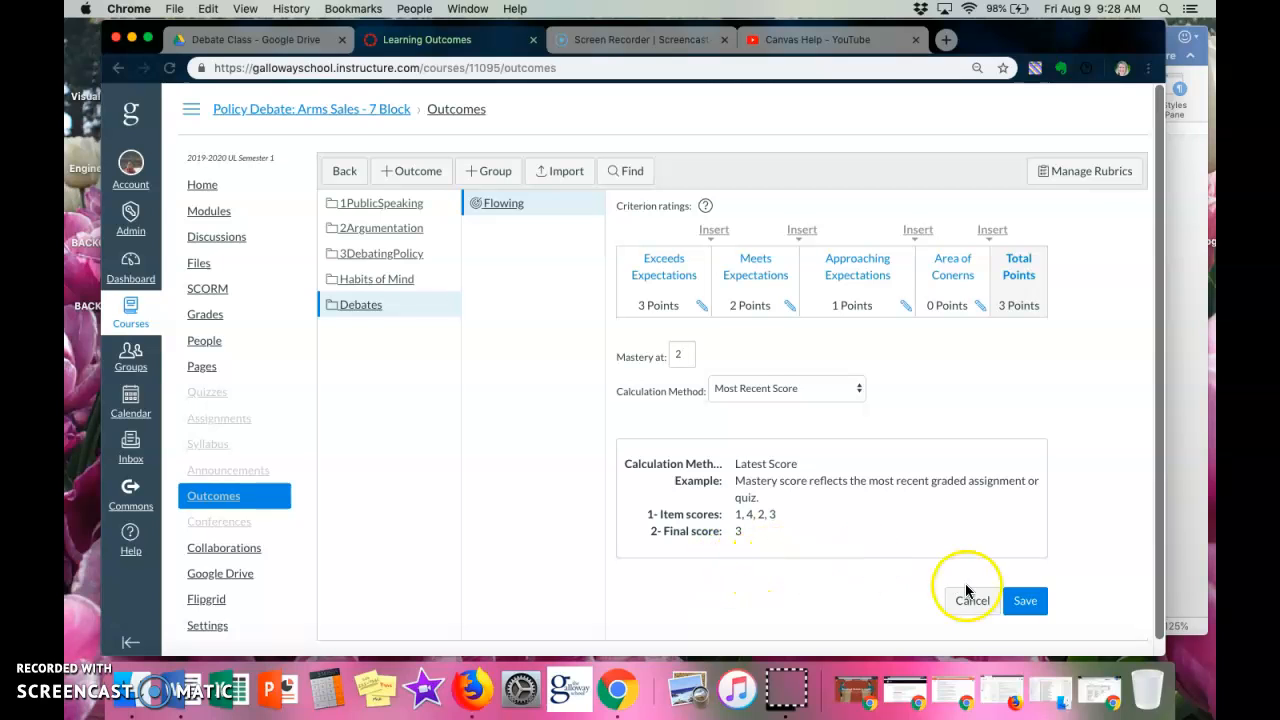
pyautogui.click(1030, 602)
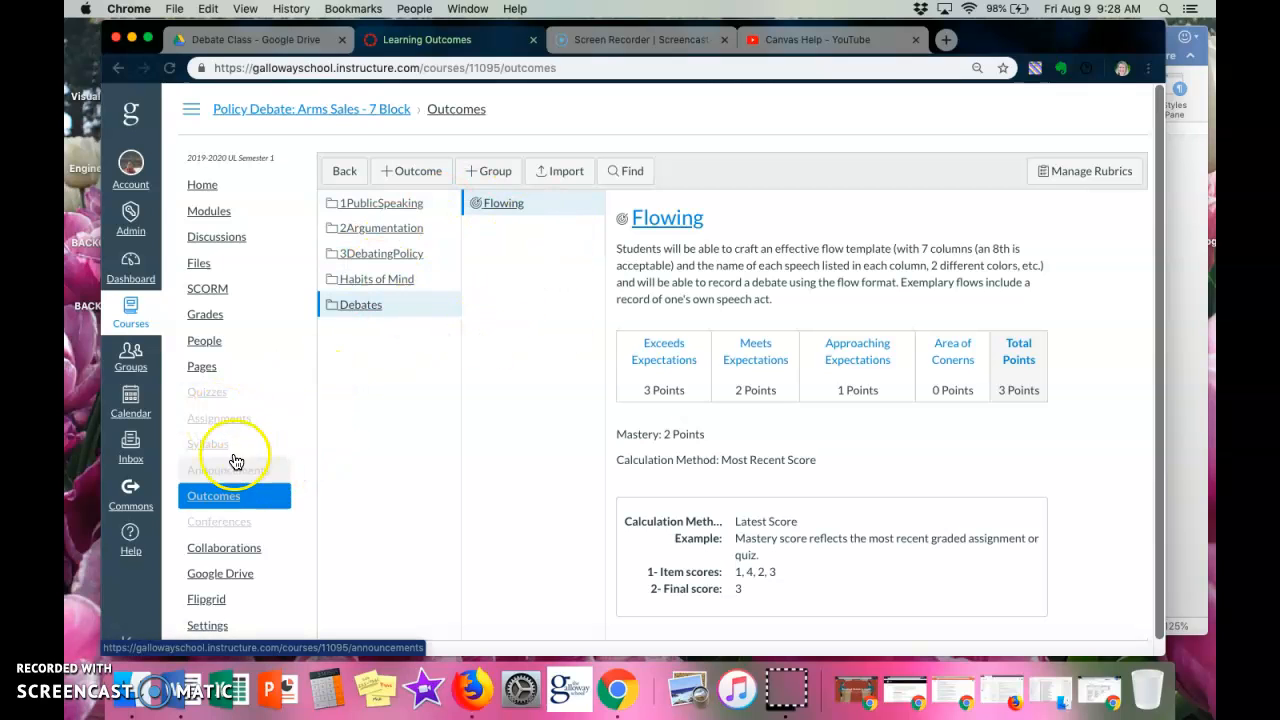
# Create a new assignment in the Policy Debate course and title it Practice Debate XYZ.
pyautogui.click(215, 422)
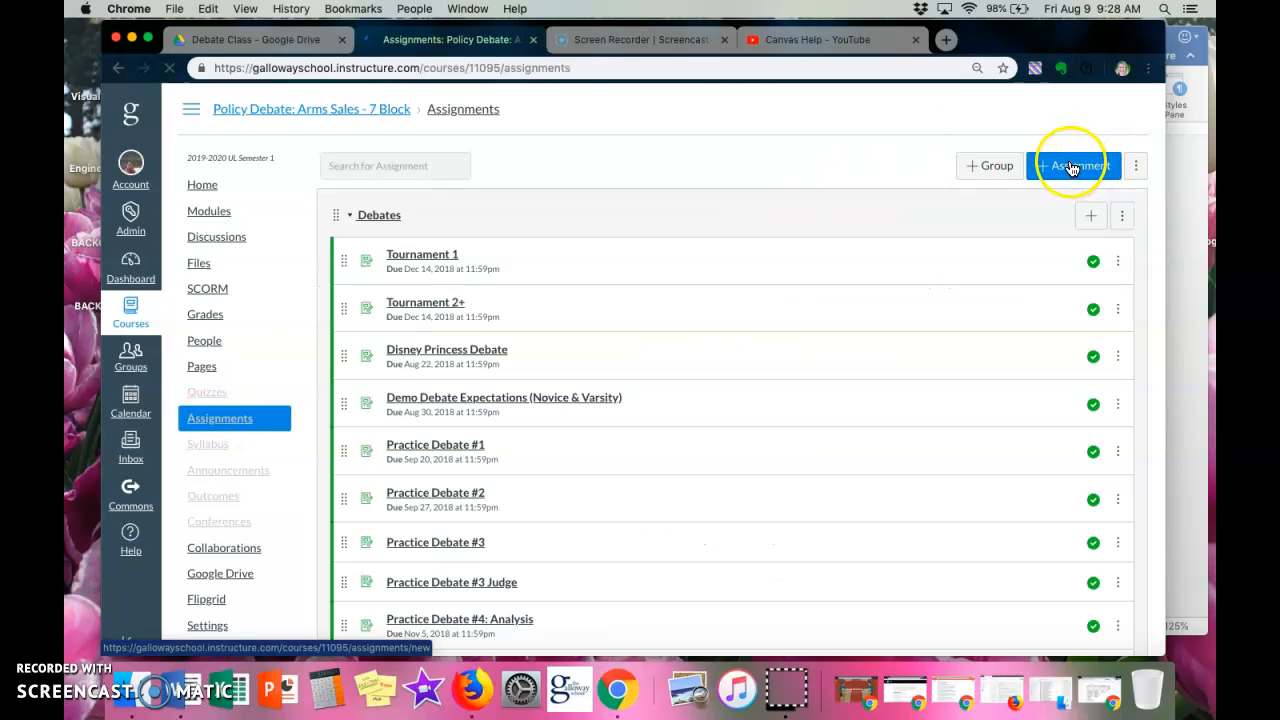
pyautogui.click(1076, 170)
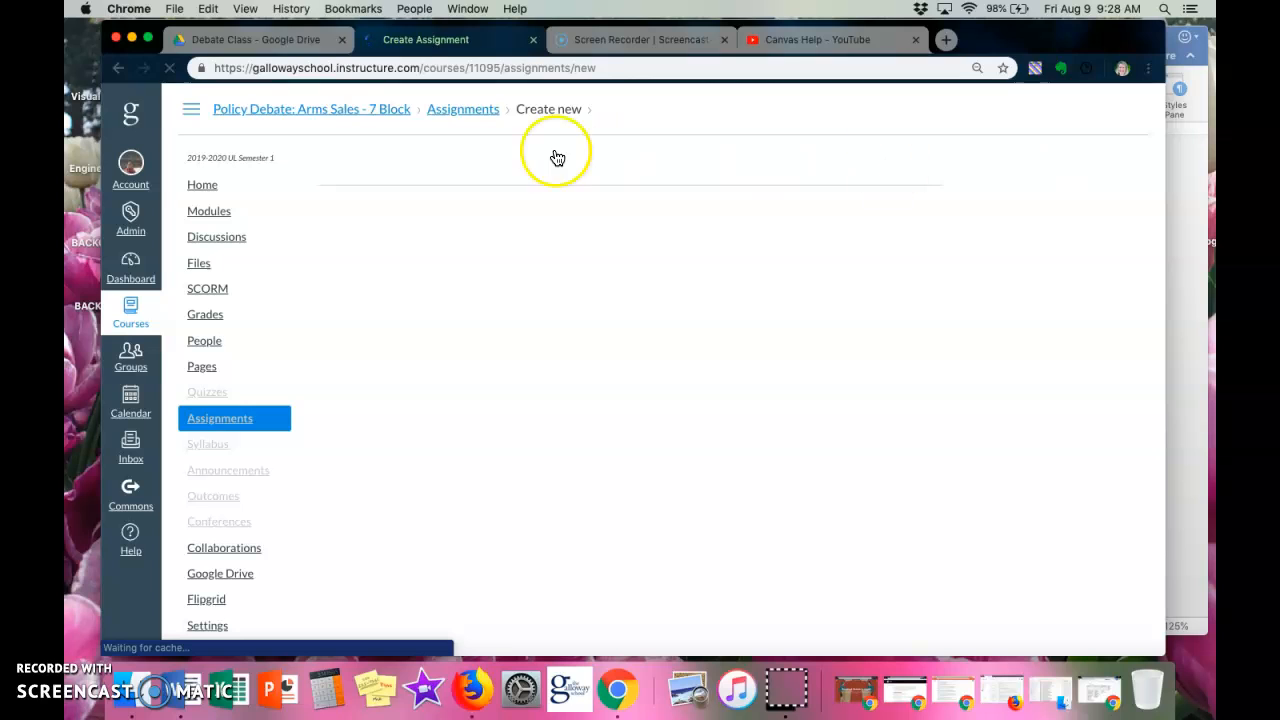
pyautogui.click(412, 214)
pyautogui.write('Pra')
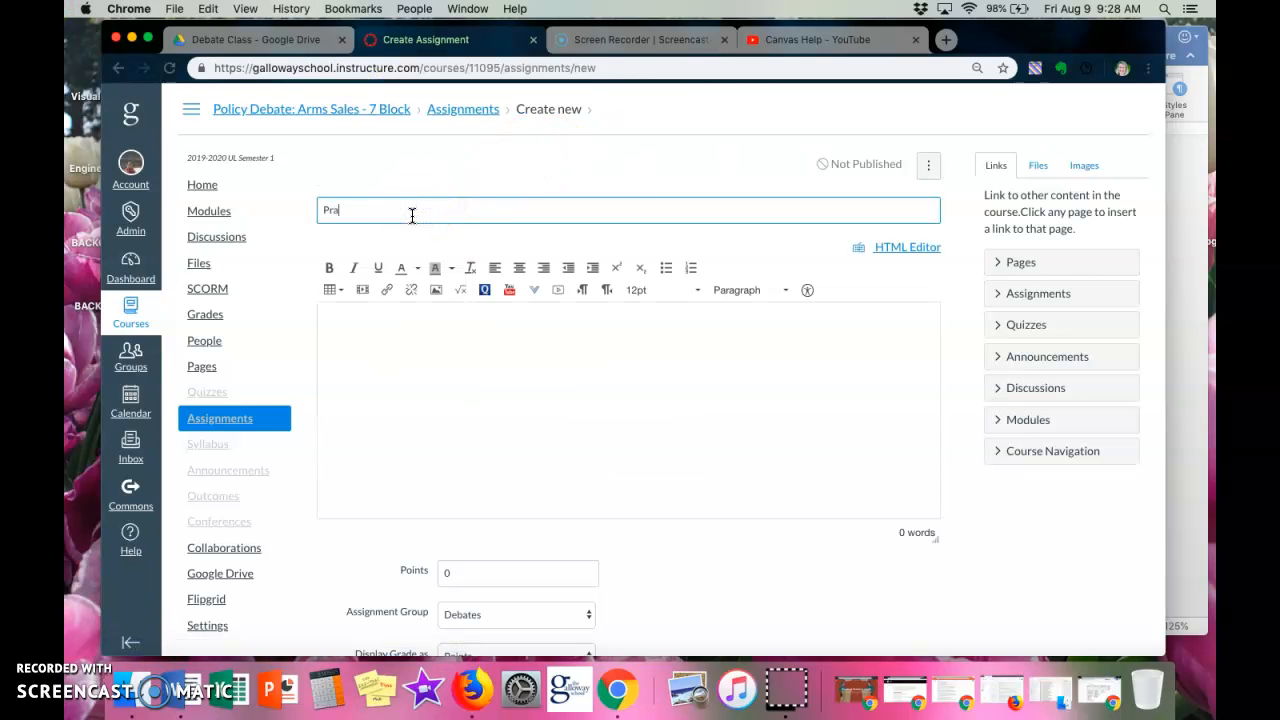
pyautogui.write('ctice Debate XYZ')
# Save and publish the Practice Debate XYZ assignment with its default settings.
pyautogui.click(390, 374)
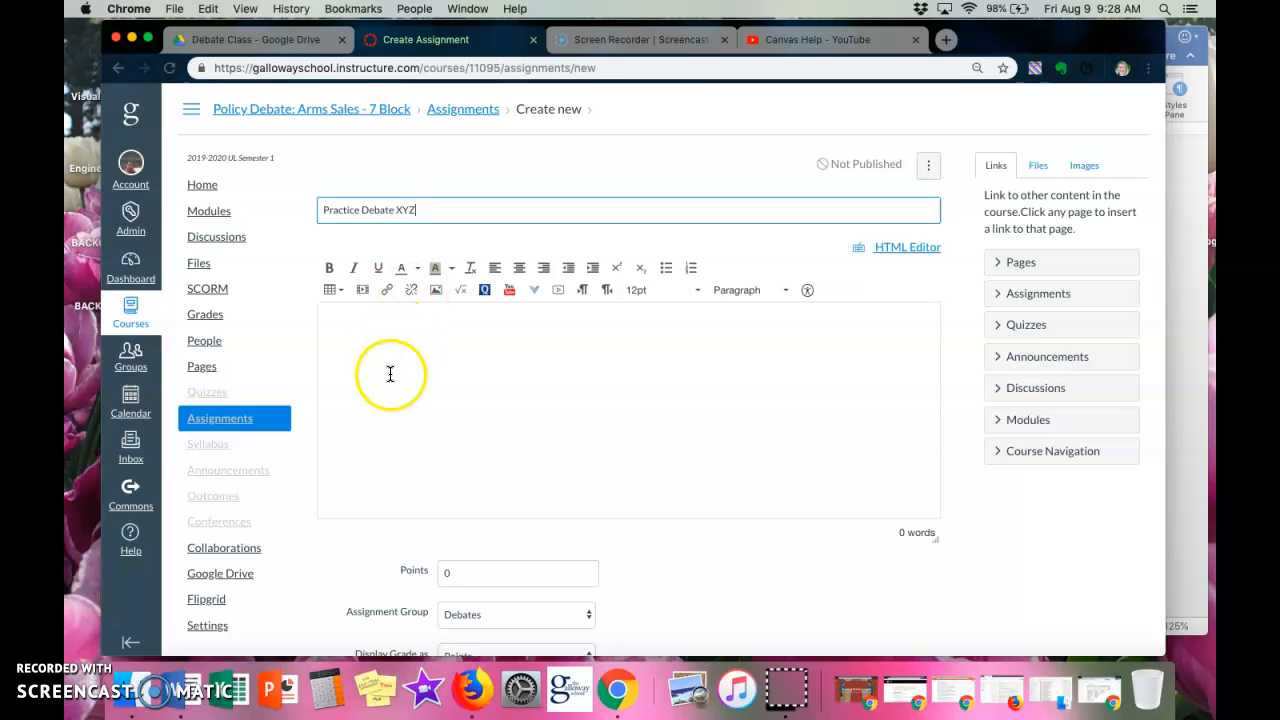
pyautogui.scroll(-8, 390, 374)
pyautogui.scroll(-4, 394, 379)
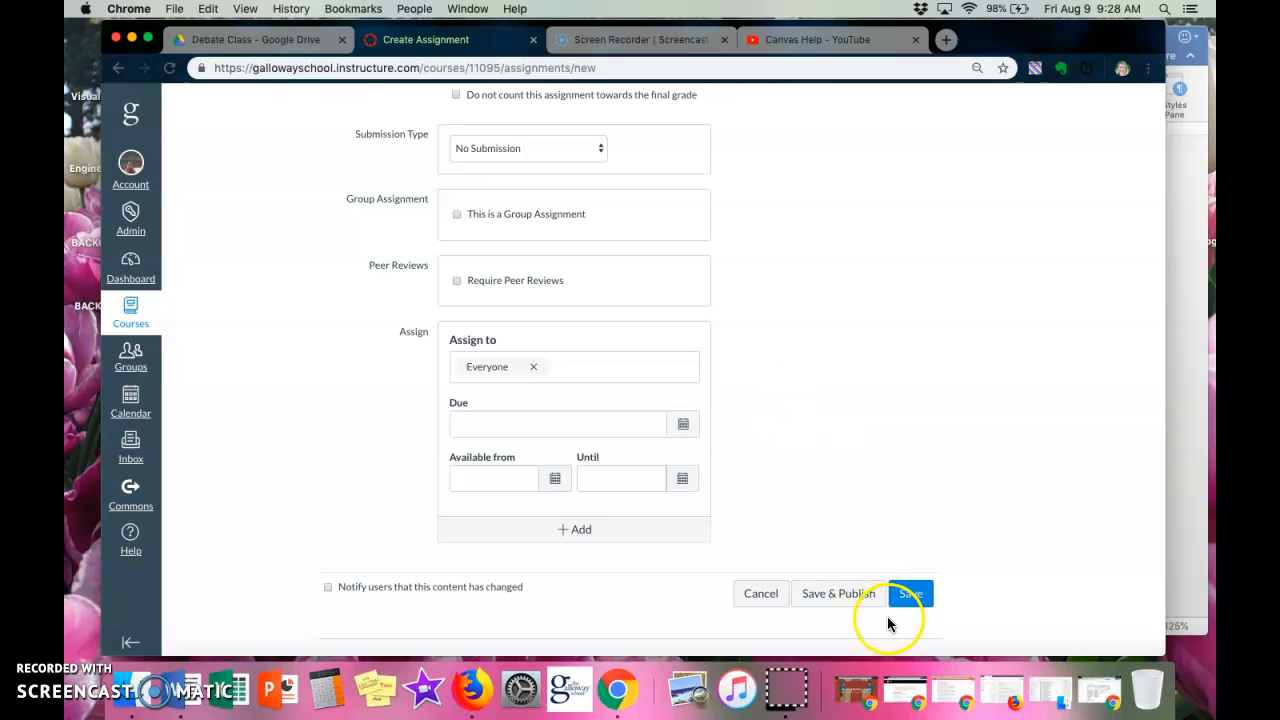
pyautogui.click(858, 600)
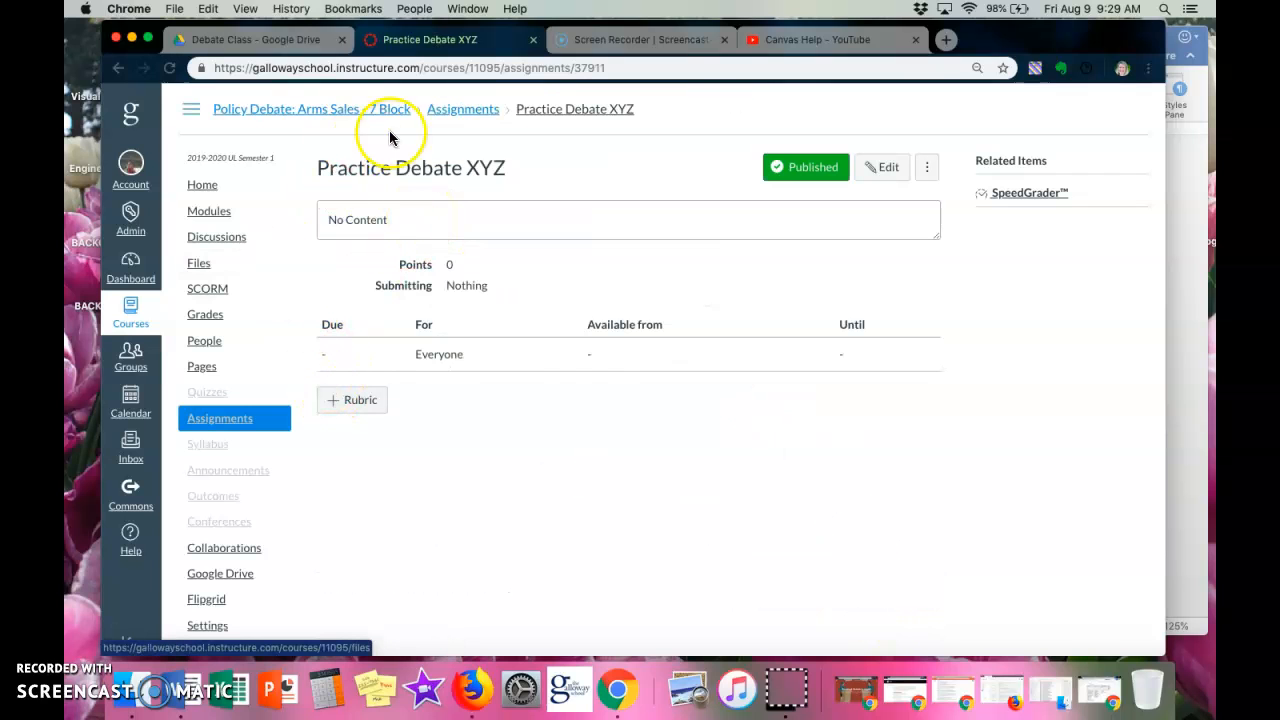
# Add a rubric to the assignment and delete its default criterion.
pyautogui.click(353, 403)
pyautogui.scroll(-2, 449, 374)
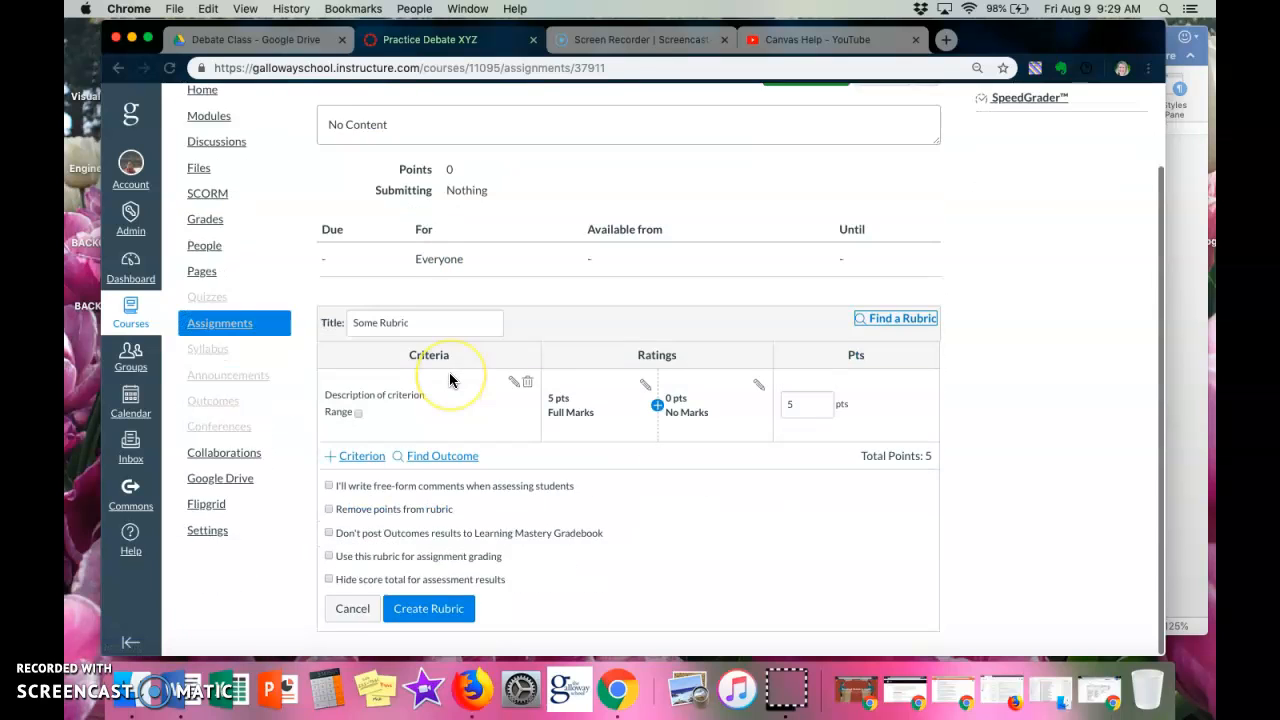
pyautogui.click(527, 382)
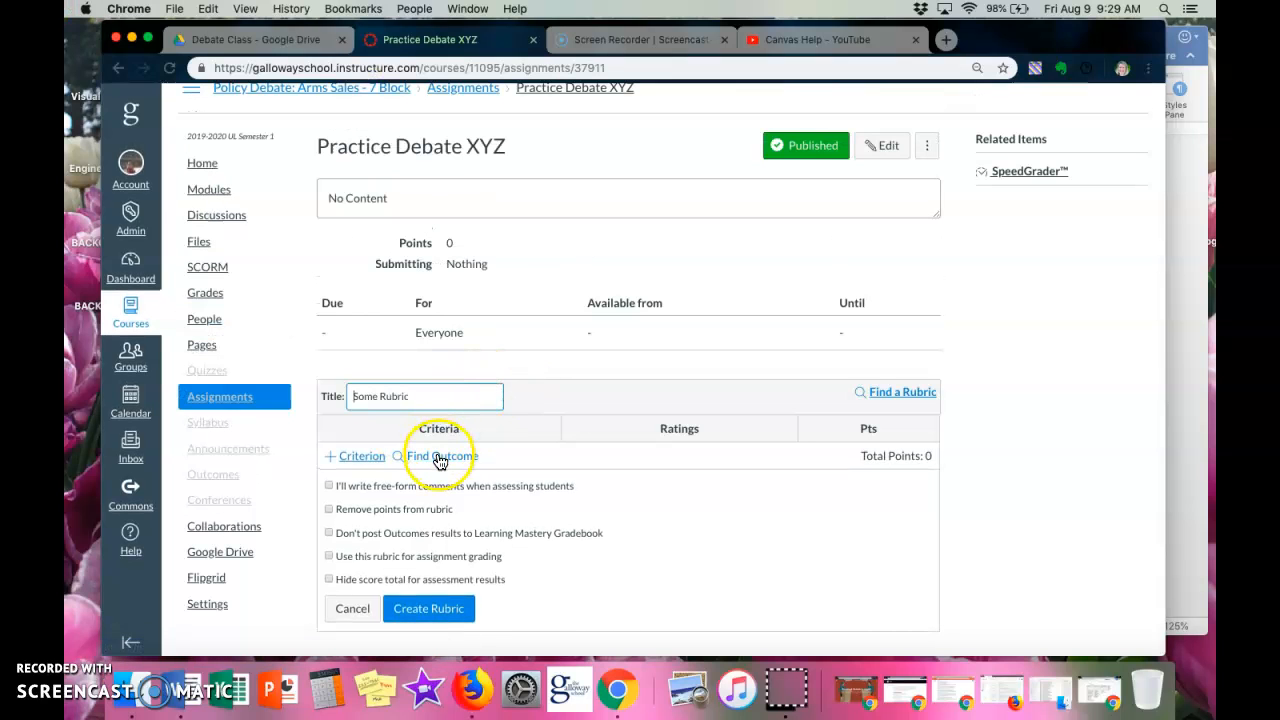
# Import the Flowing outcome from the Debates group into the rubric as a scoring criterion.
pyautogui.click(440, 458)
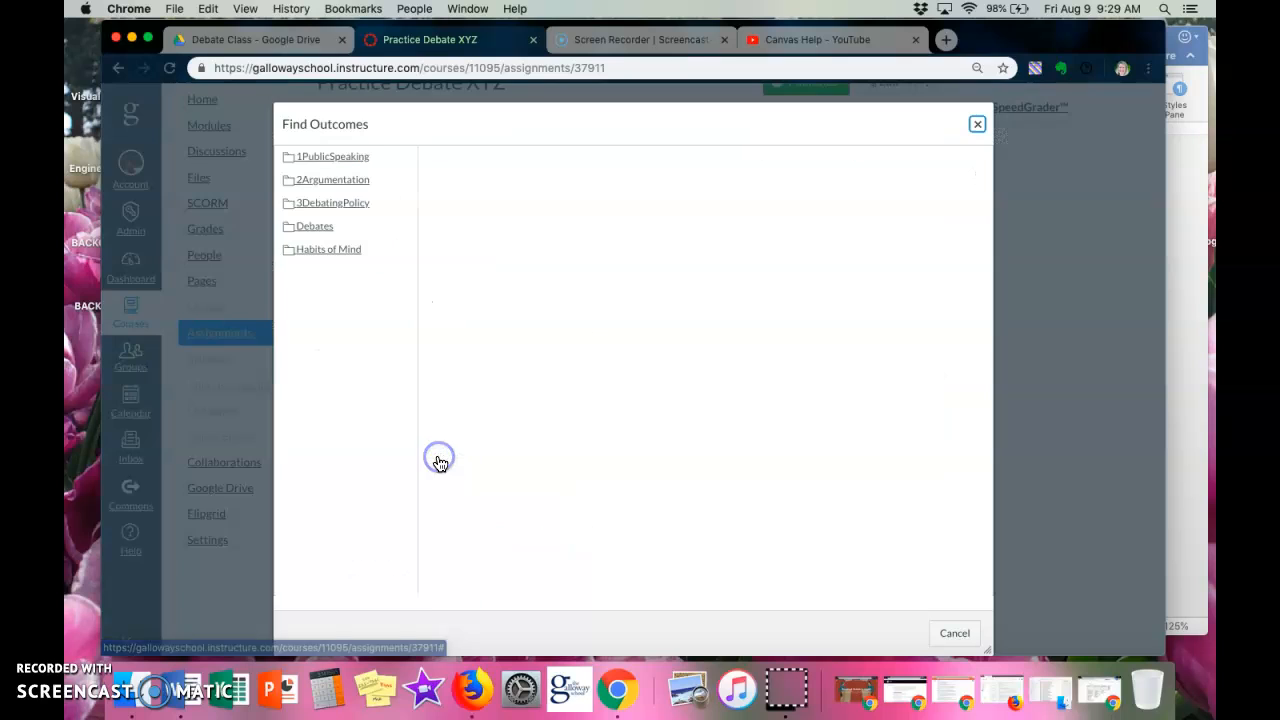
pyautogui.click(343, 228)
pyautogui.click(507, 165)
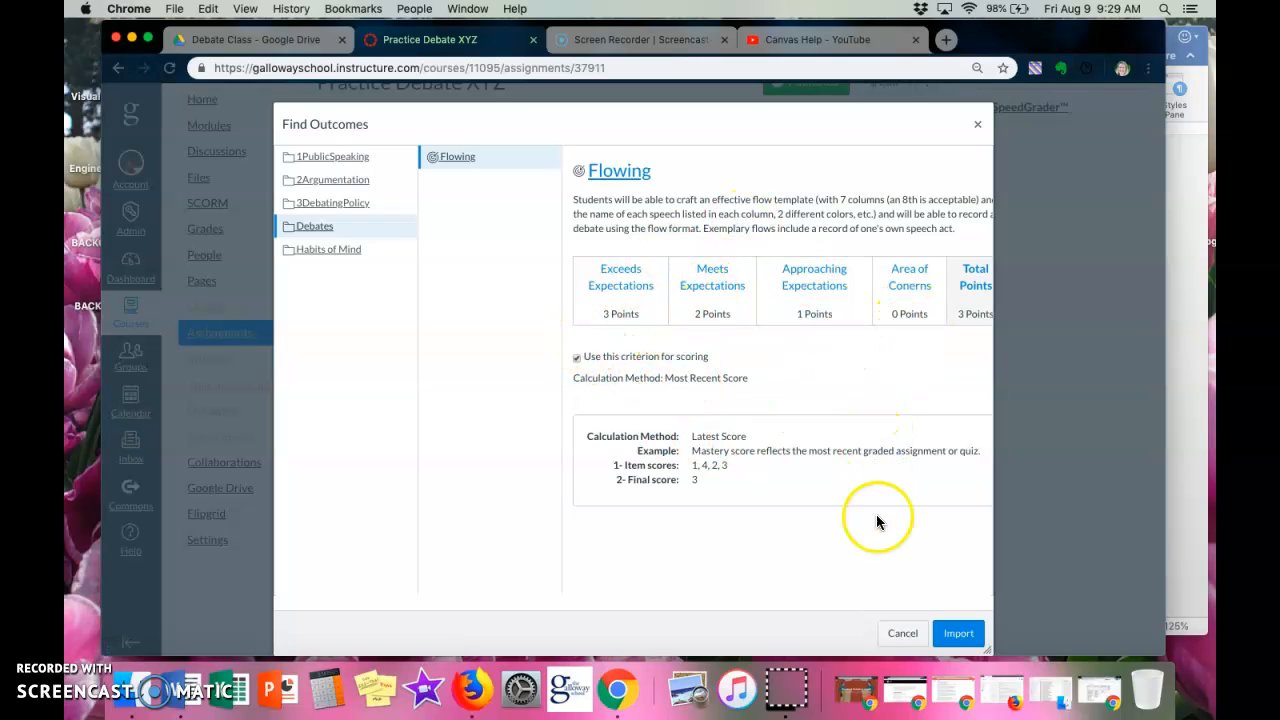
pyautogui.click(957, 634)
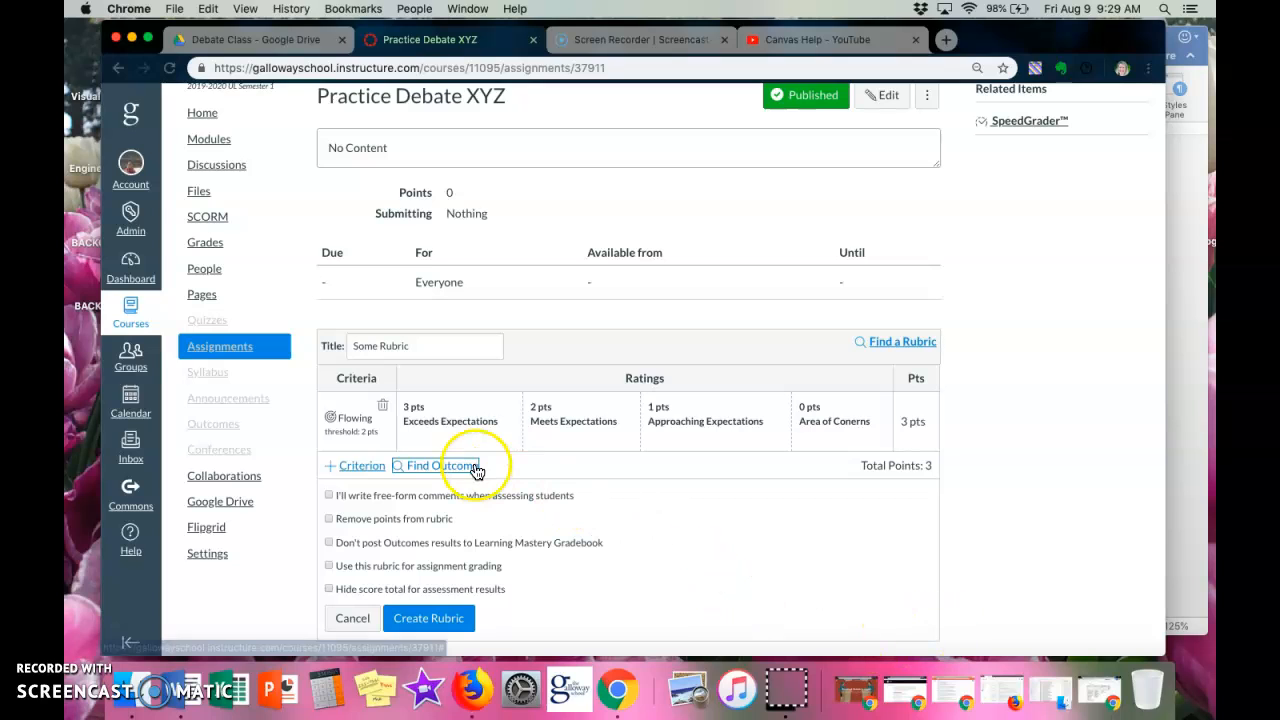
# Title the rubric Flowing in a Debate.
pyautogui.moveTo(428, 348); pyautogui.dragTo(351, 349)
pyautogui.write('Flow')
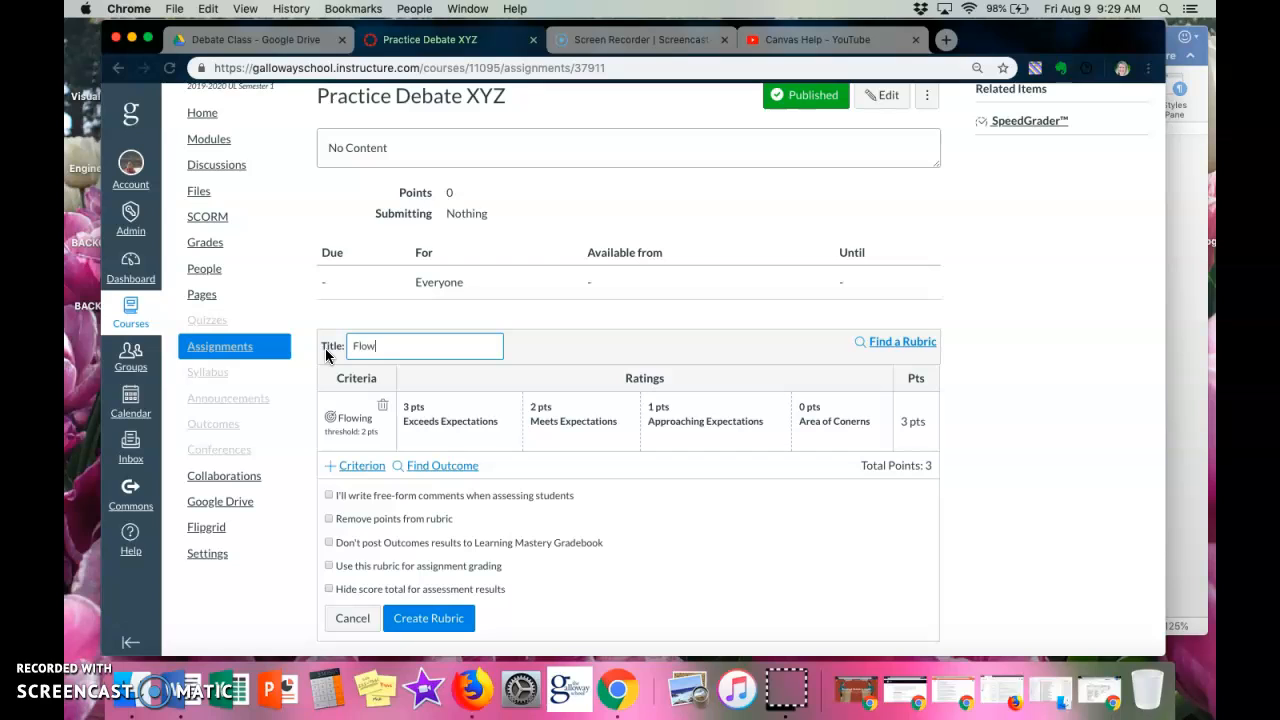
pyautogui.write('ing in a Debate')
pyautogui.click(332, 352)
# Import the 3-make arg outcome from the 2Argumentation group into the rubric.
pyautogui.click(452, 465)
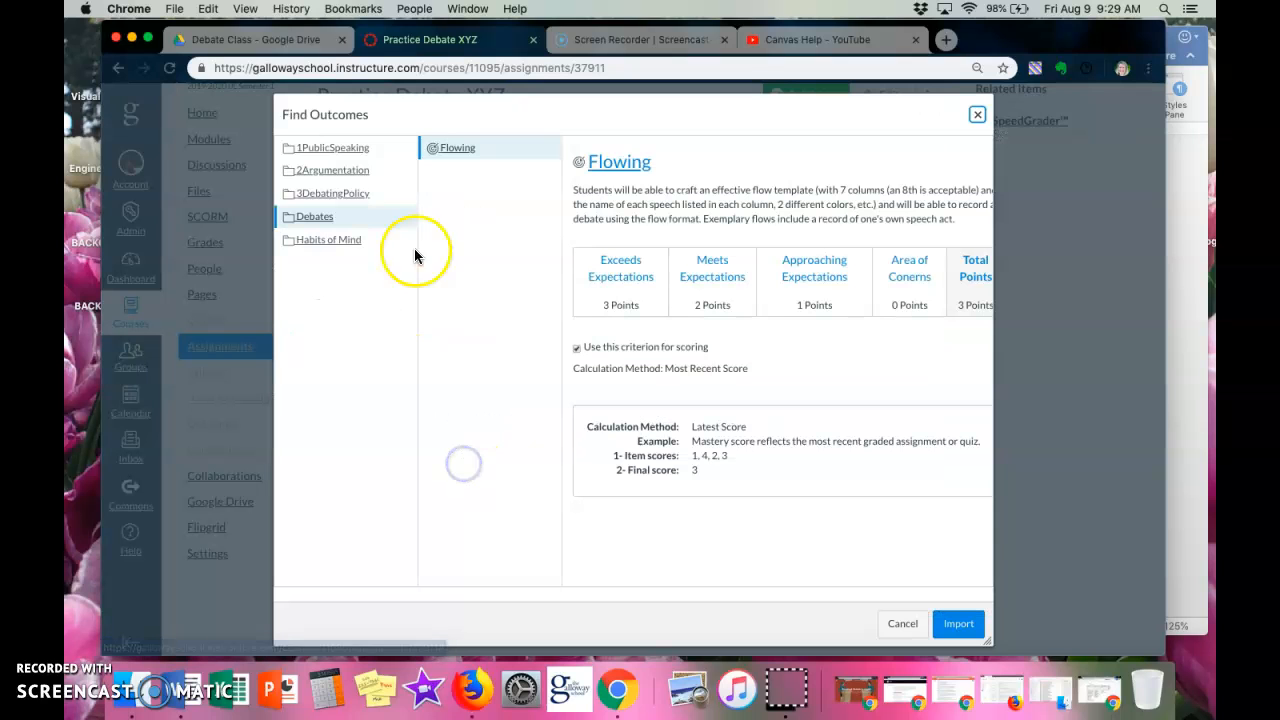
pyautogui.click(374, 172)
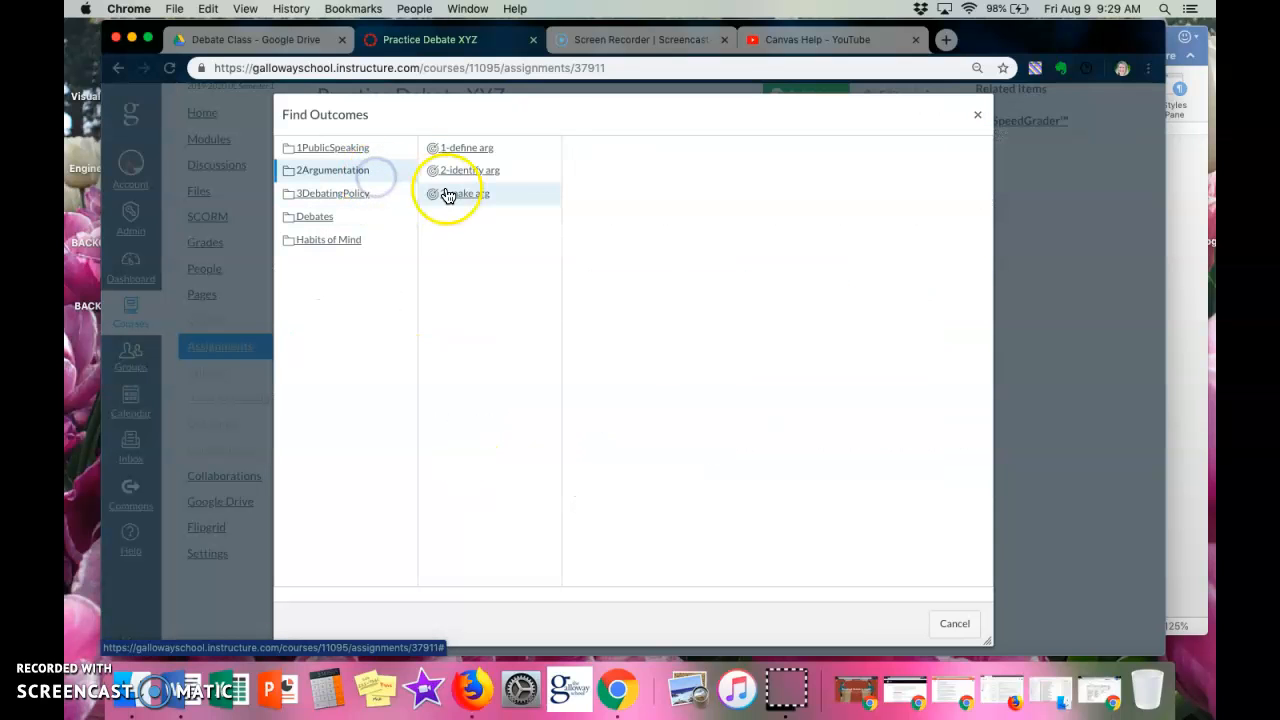
pyautogui.click(508, 193)
pyautogui.click(957, 623)
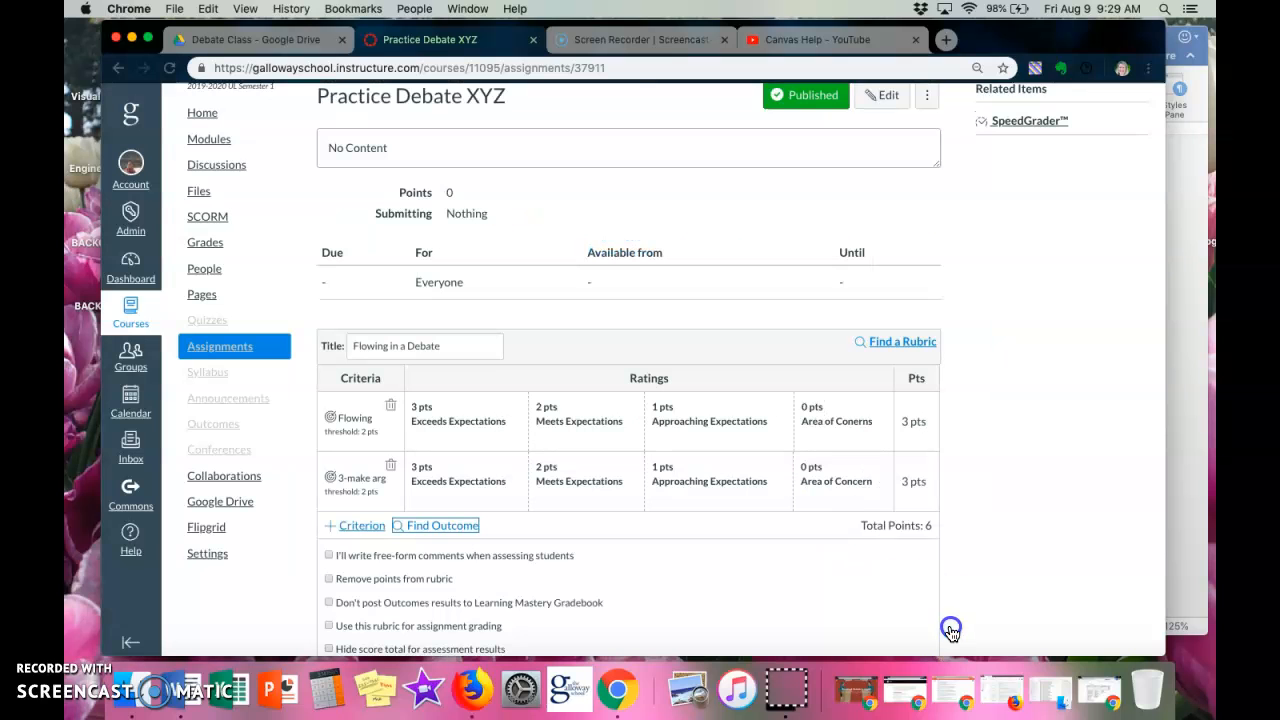
# Remove points from the Flowing in a Debate rubric and create it.
pyautogui.click(505, 562)
pyautogui.scroll(-2, 401, 540)
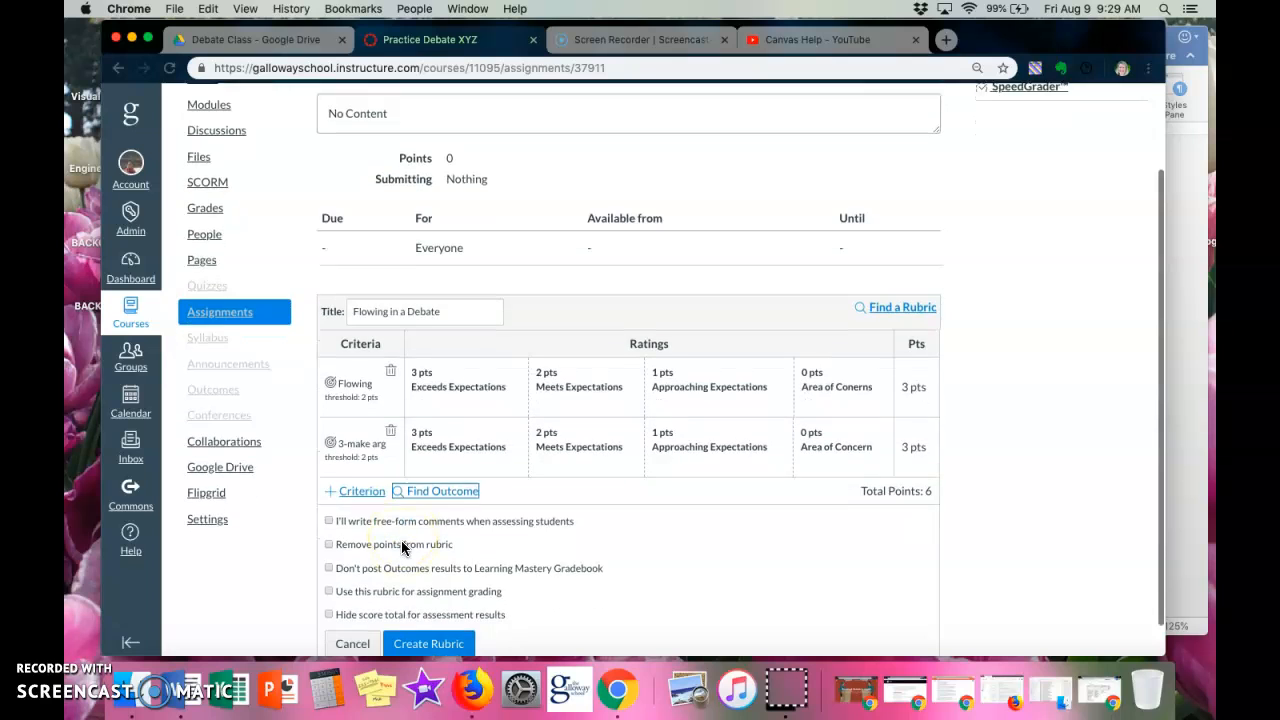
pyautogui.scroll(-1, 401, 540)
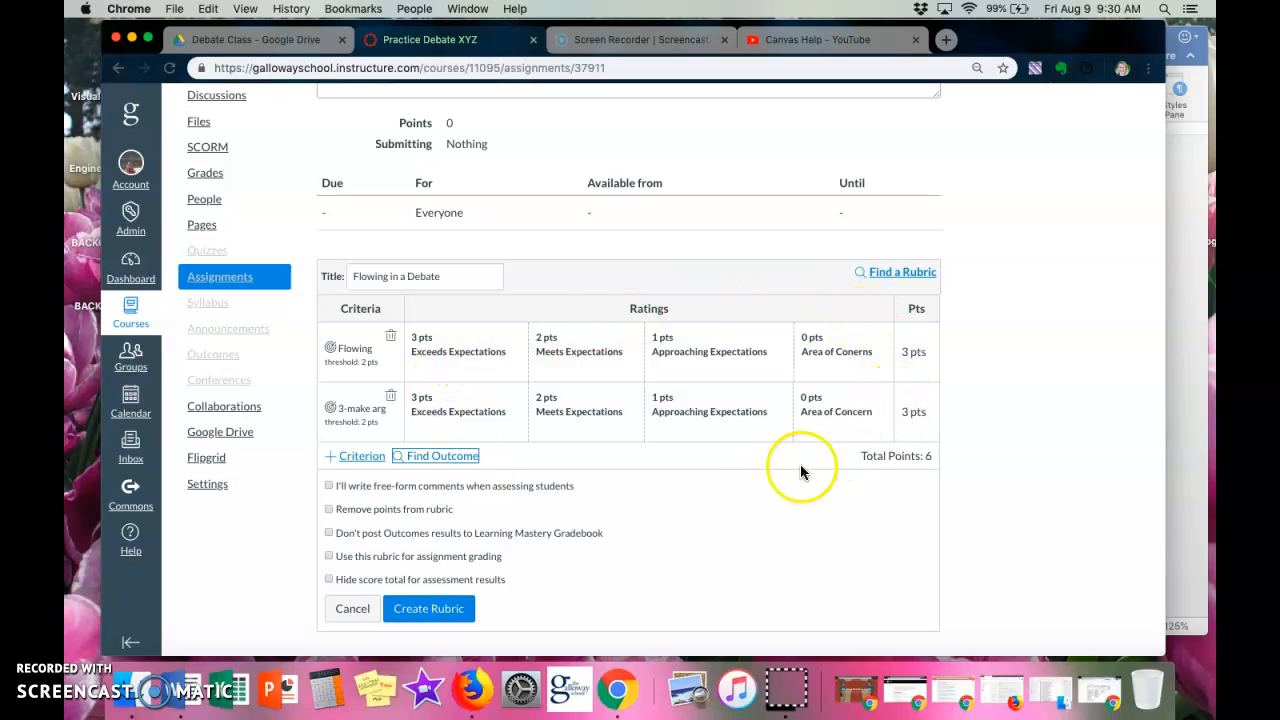
pyautogui.click(364, 514)
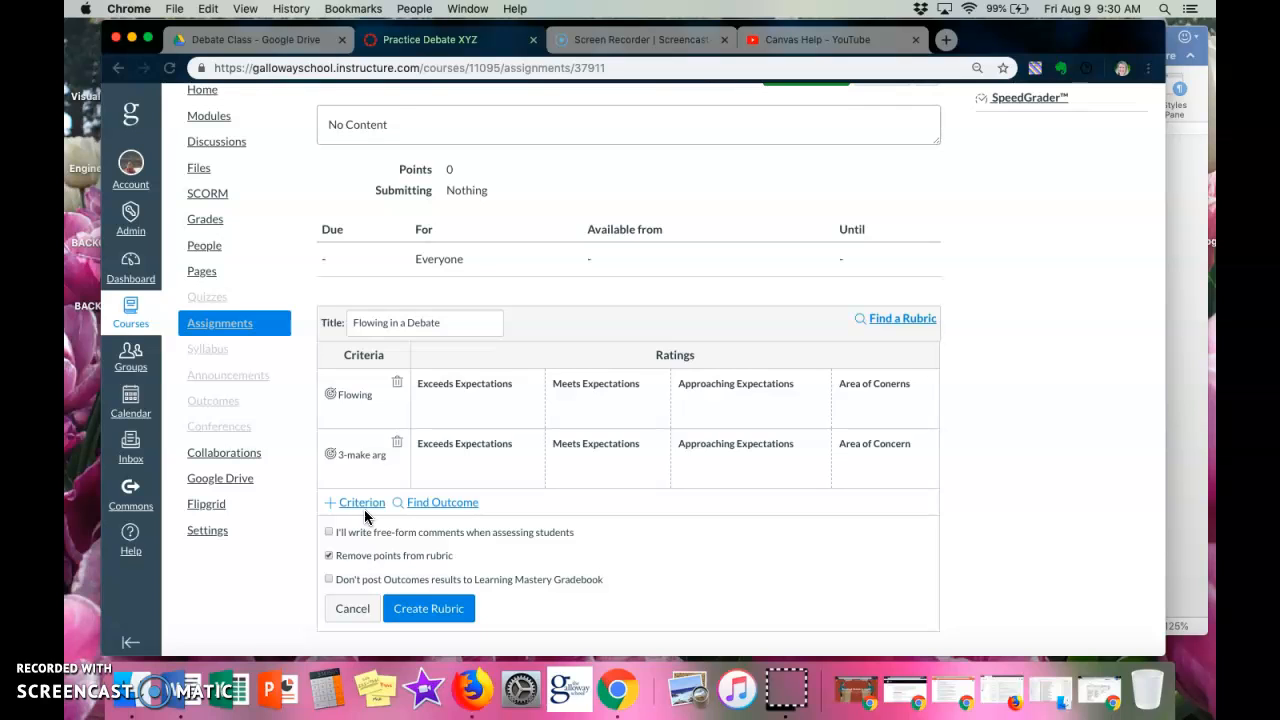
pyautogui.click(352, 560)
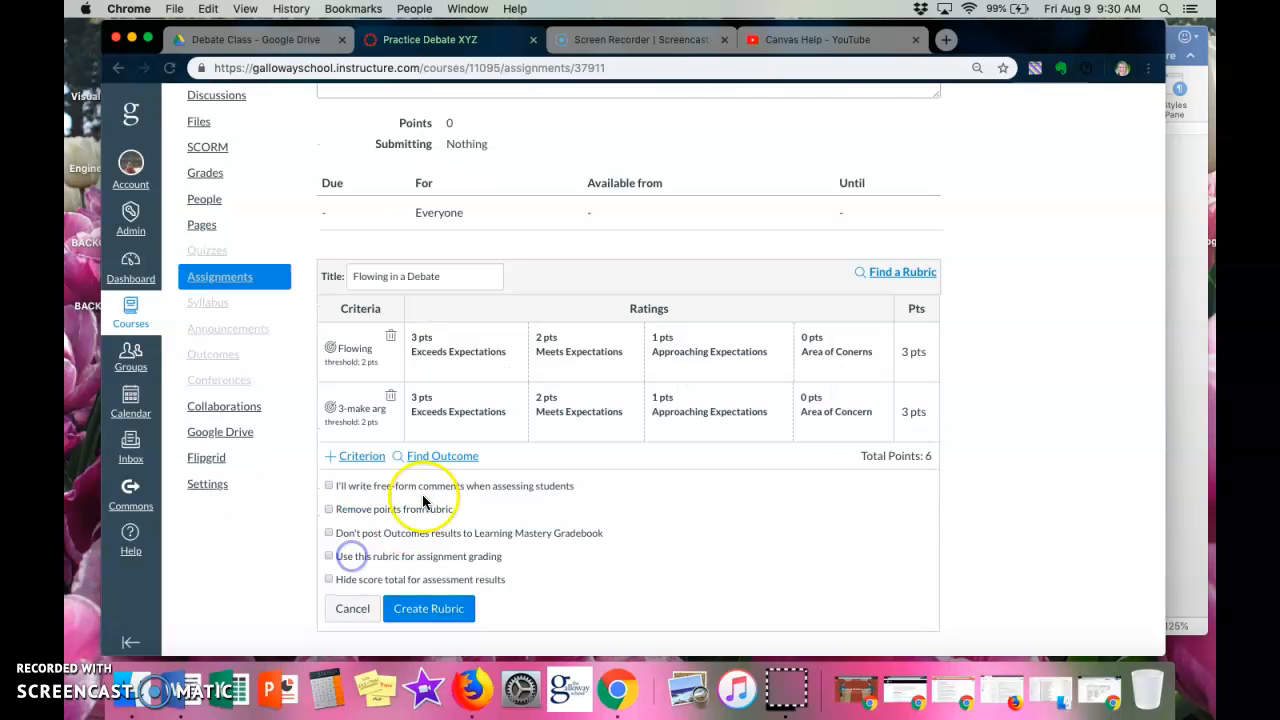
pyautogui.click(386, 512)
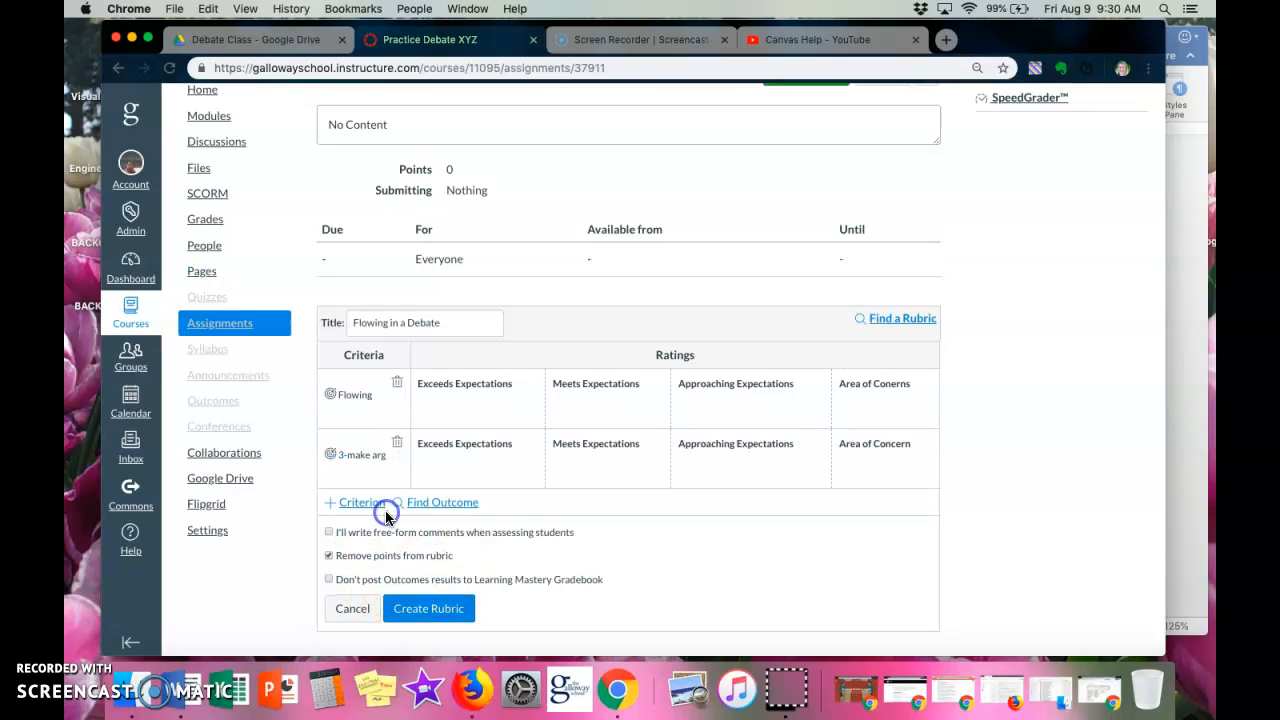
pyautogui.click(414, 608)
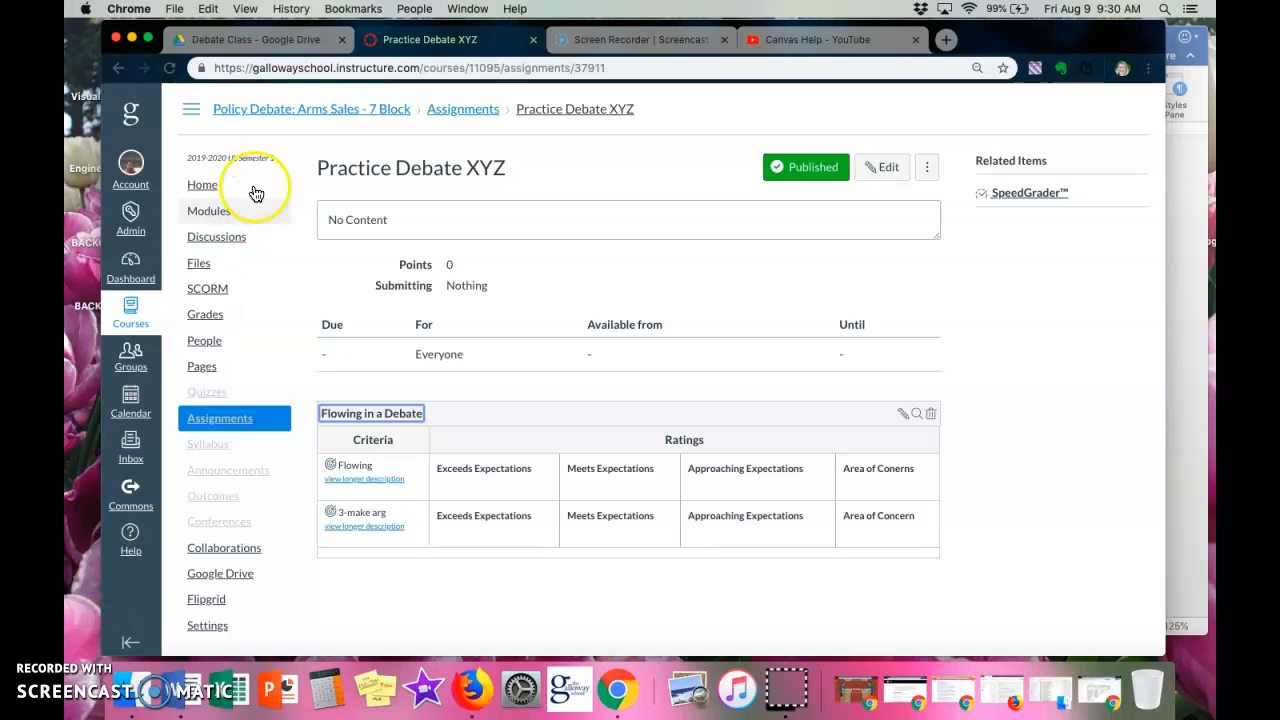
# View the course's Learning Mastery gradebook and check the details of its outcome columns.
pyautogui.click(210, 317)
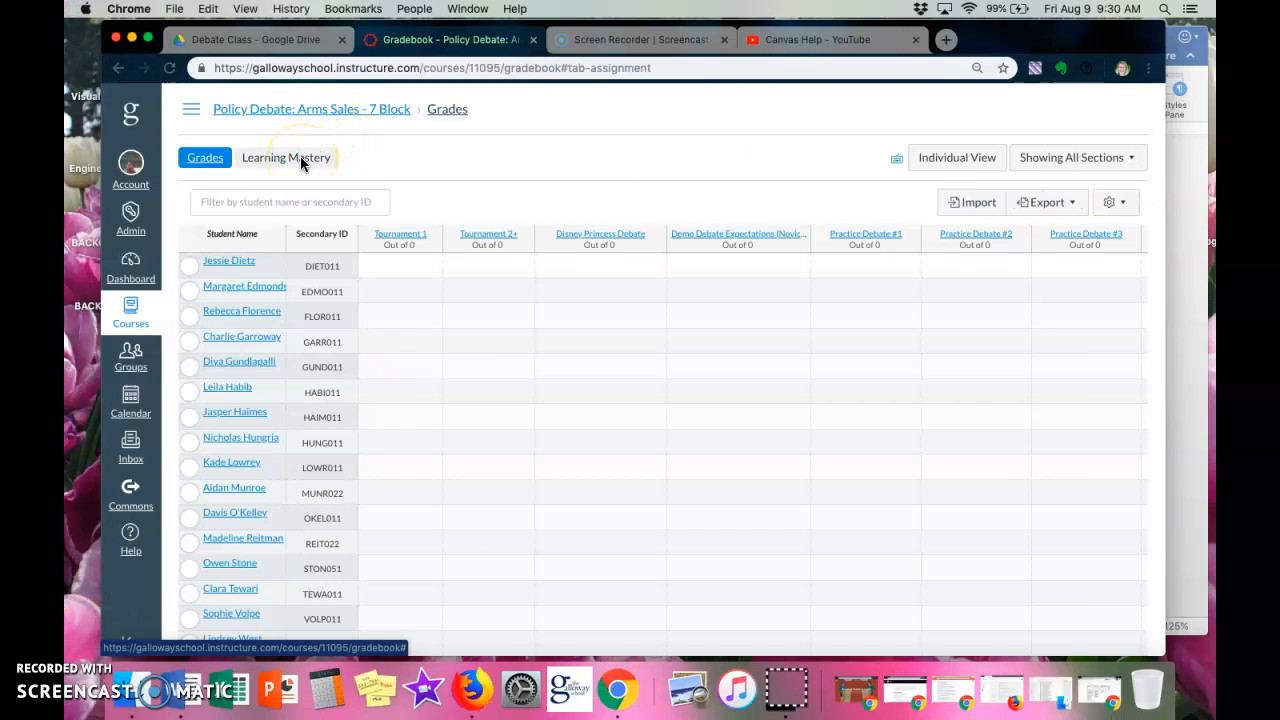
pyautogui.click(300, 160)
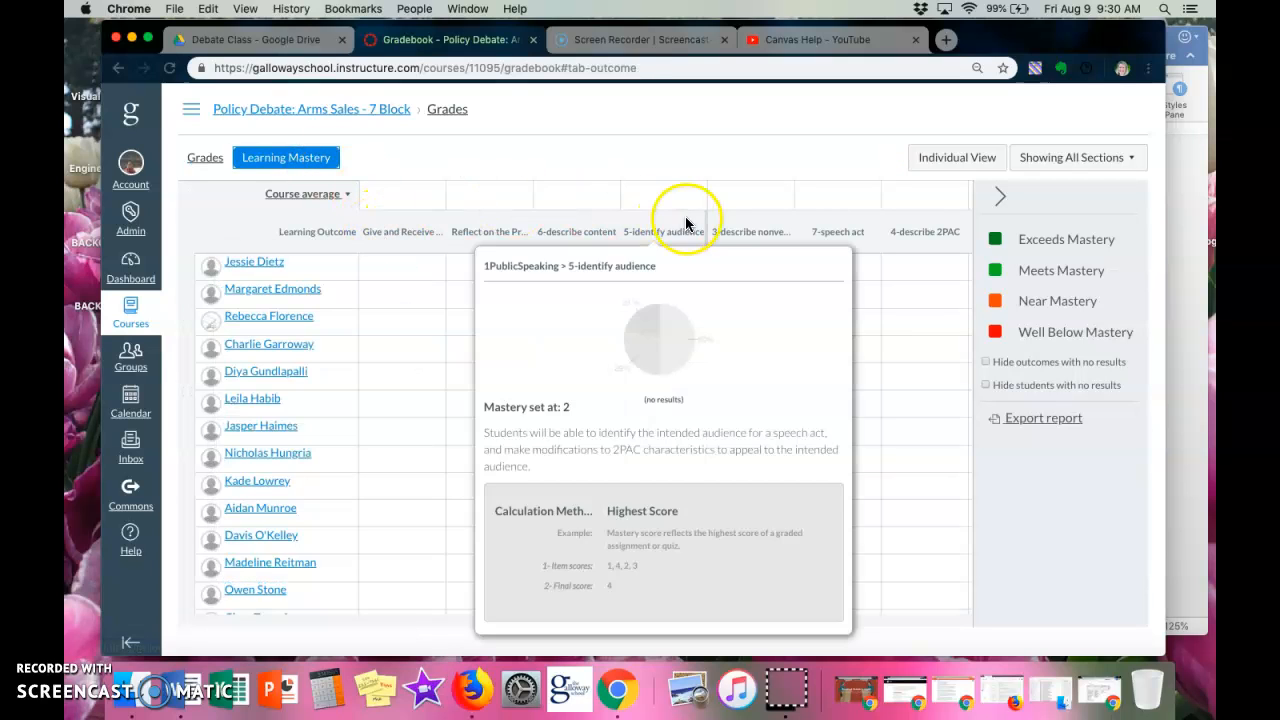
pyautogui.moveTo(916, 224)
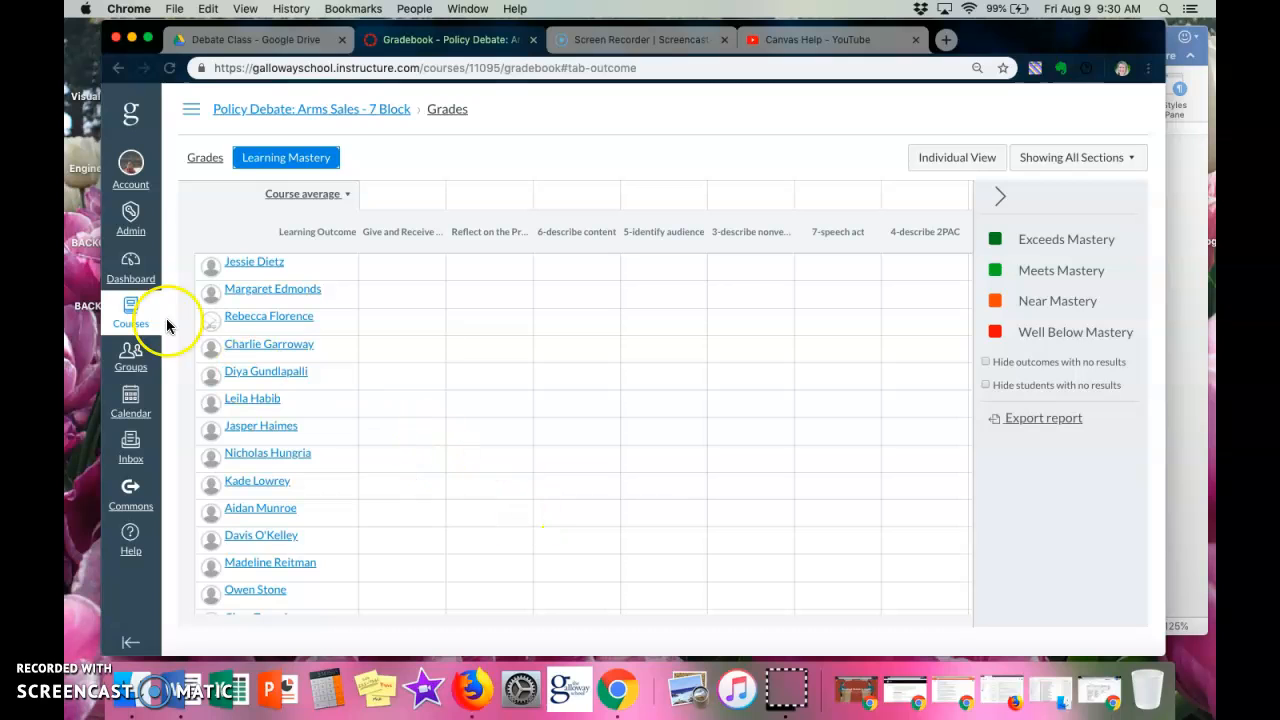
# Switch to the Debate Course COPY - for testing course and open its Learning Mastery gradebook.
pyautogui.click(128, 316)
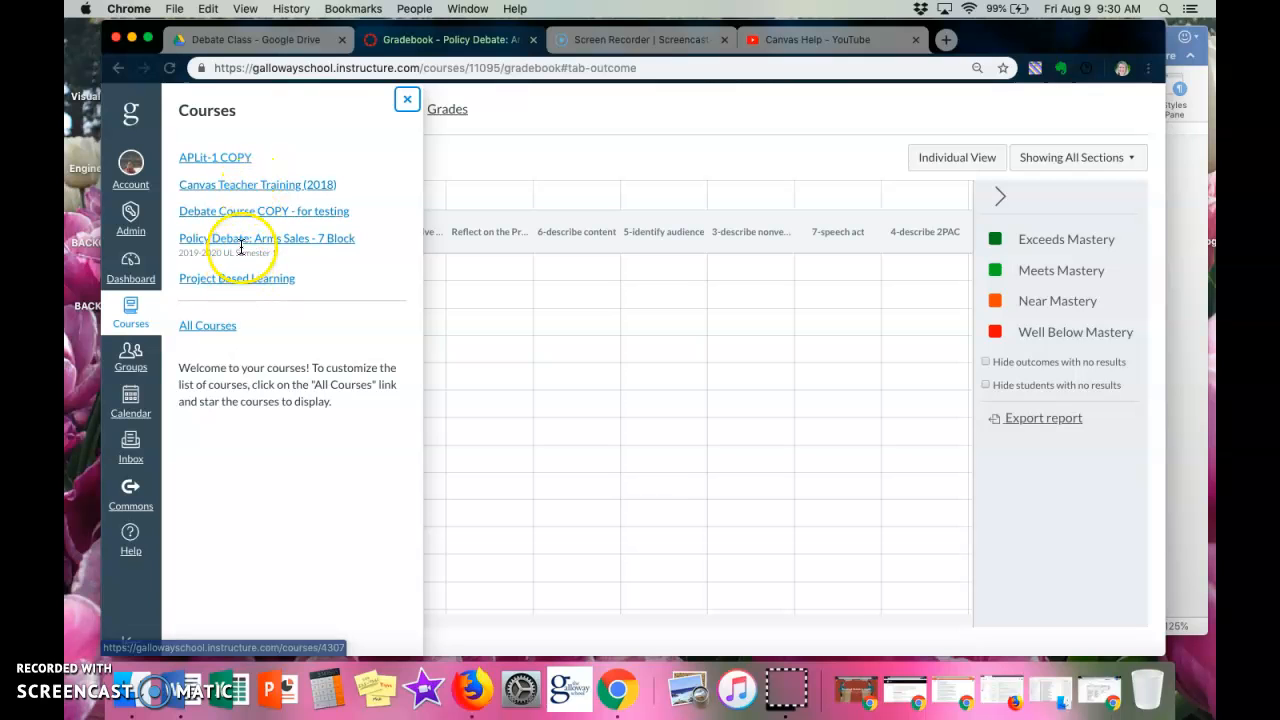
pyautogui.click(246, 211)
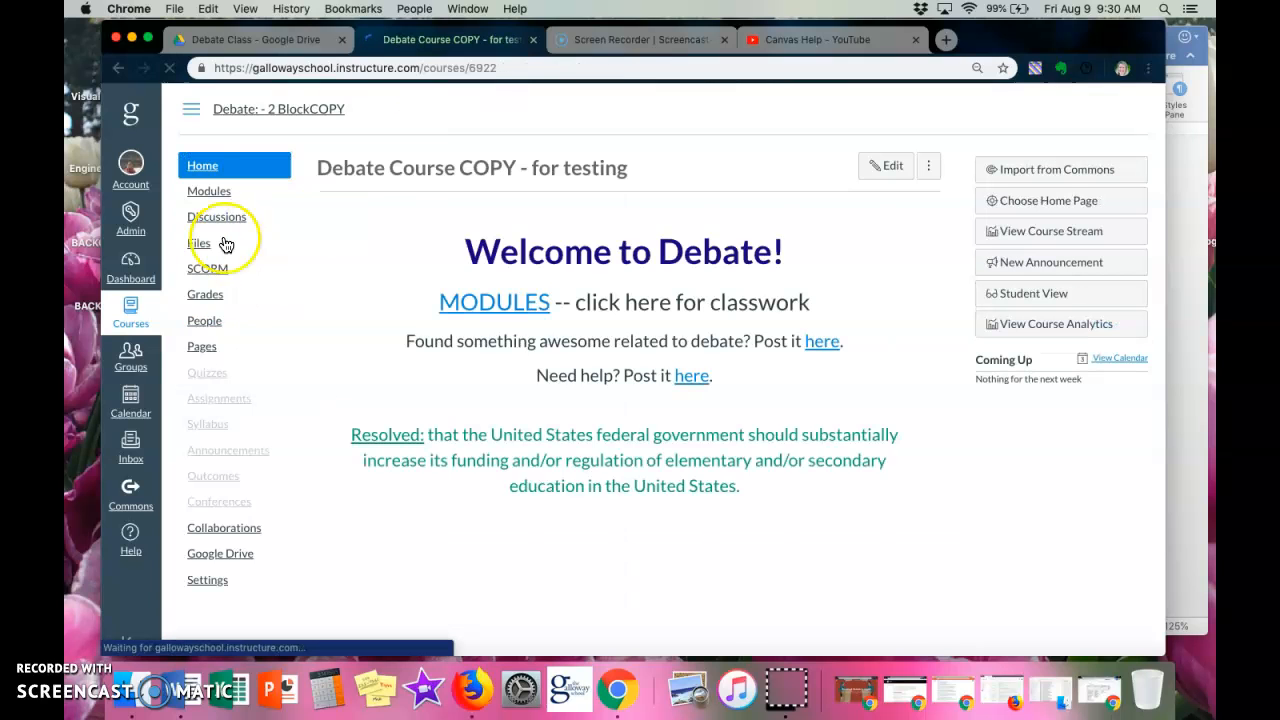
pyautogui.click(210, 294)
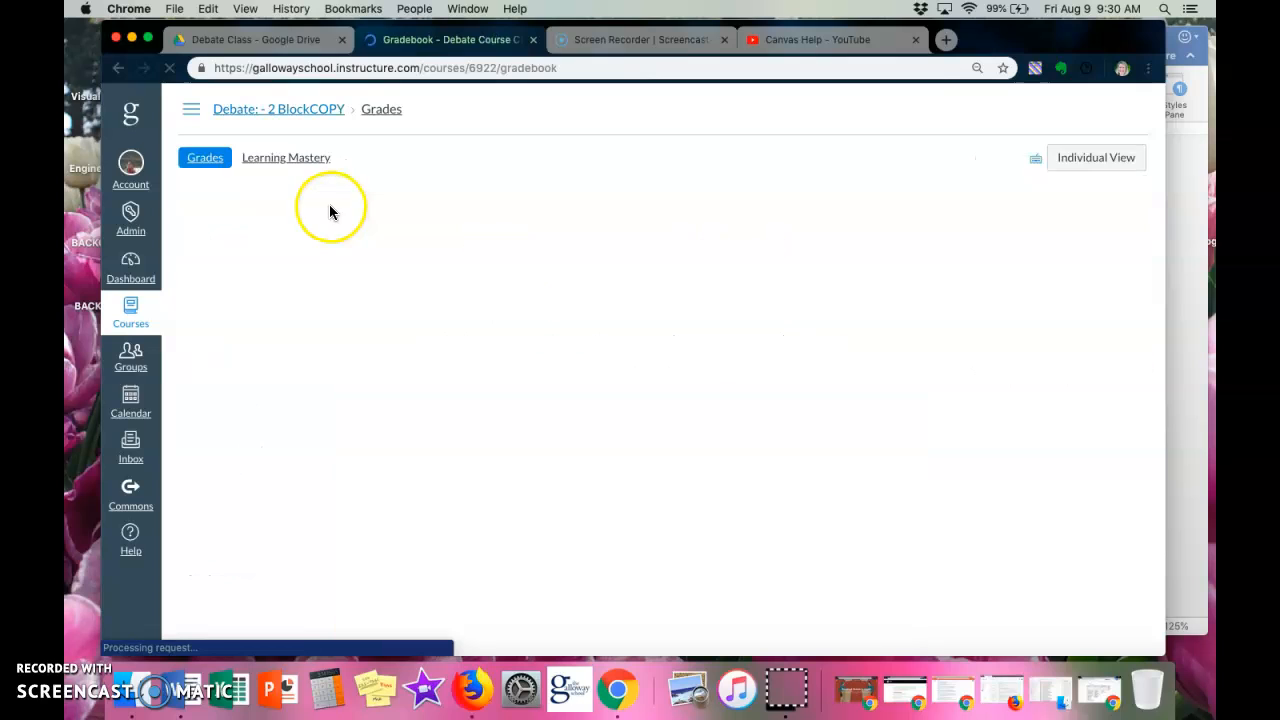
pyautogui.click(272, 160)
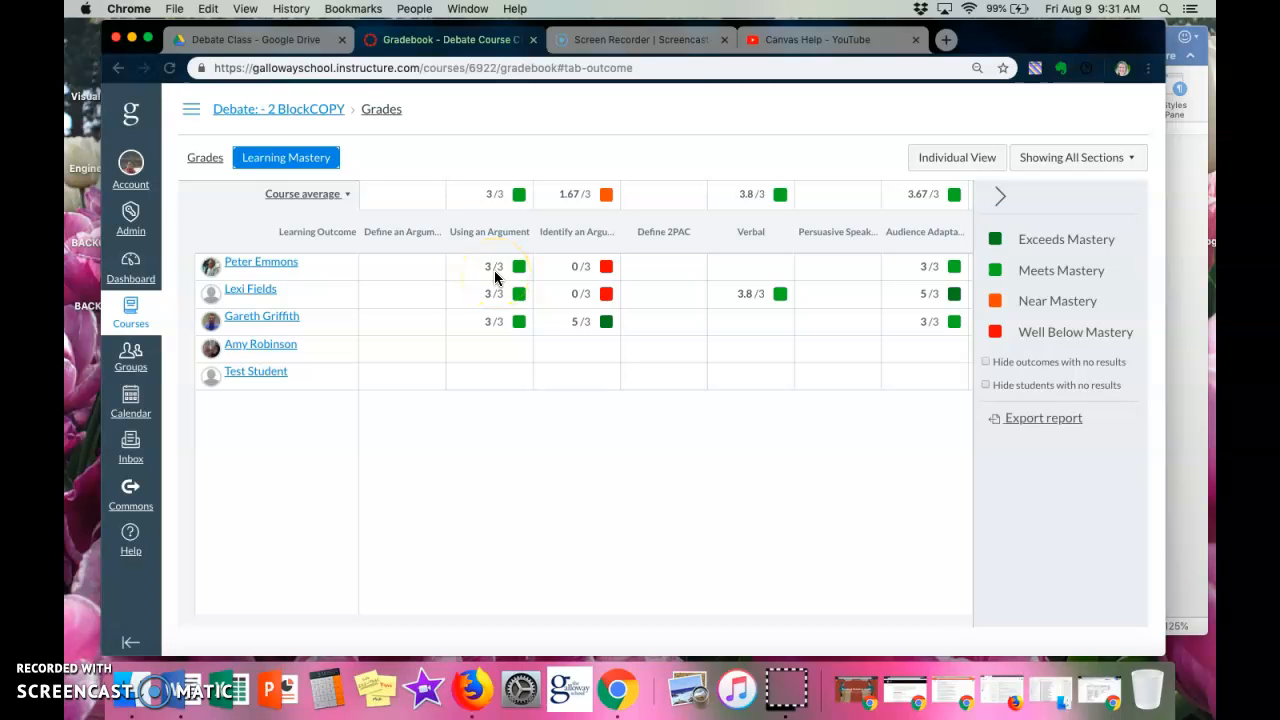
# Examine the mastery breakdown and calculation method of the Identify an Argument outcome.
pyautogui.hscroll(1, 496, 277)
pyautogui.moveTo(497, 243)
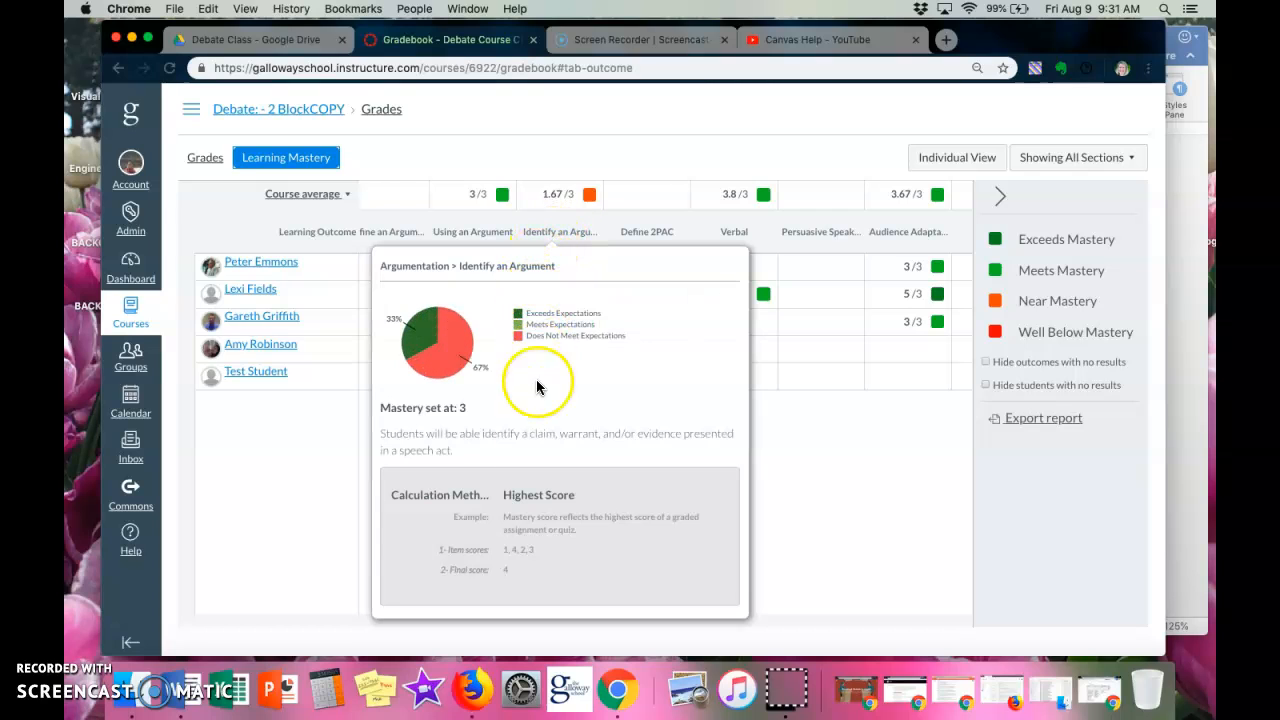
pyautogui.moveTo(541, 228)
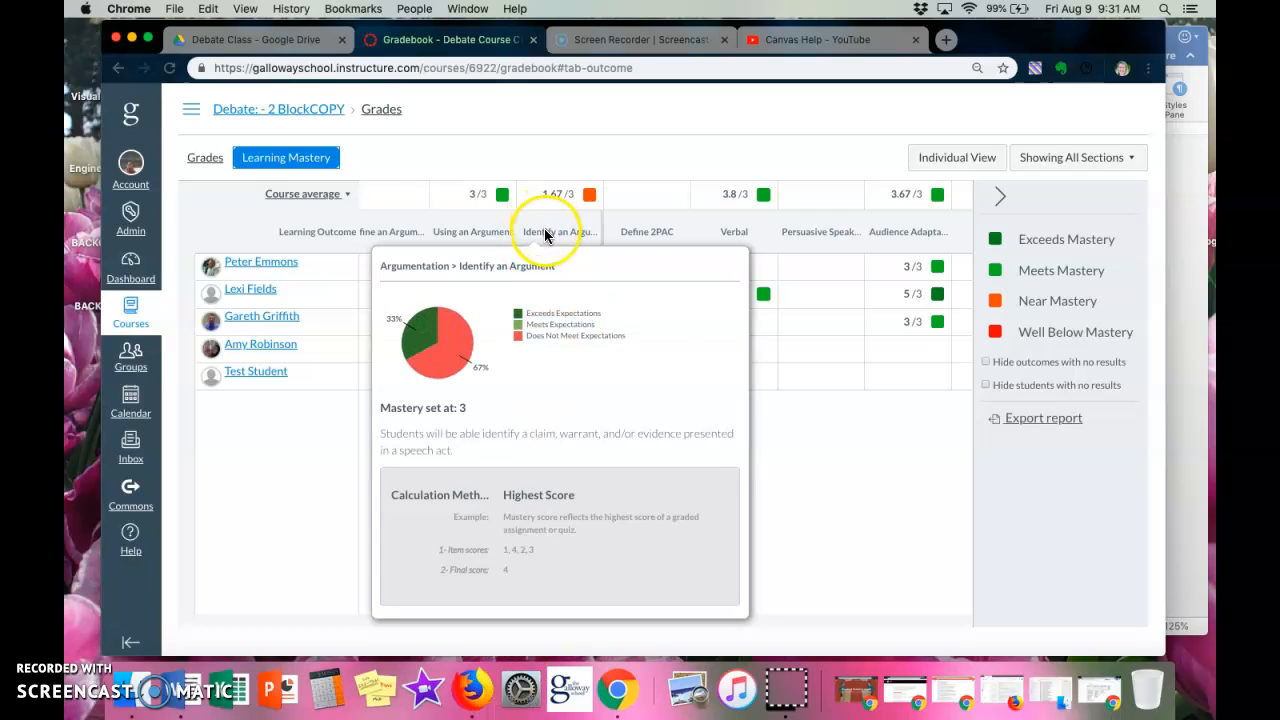